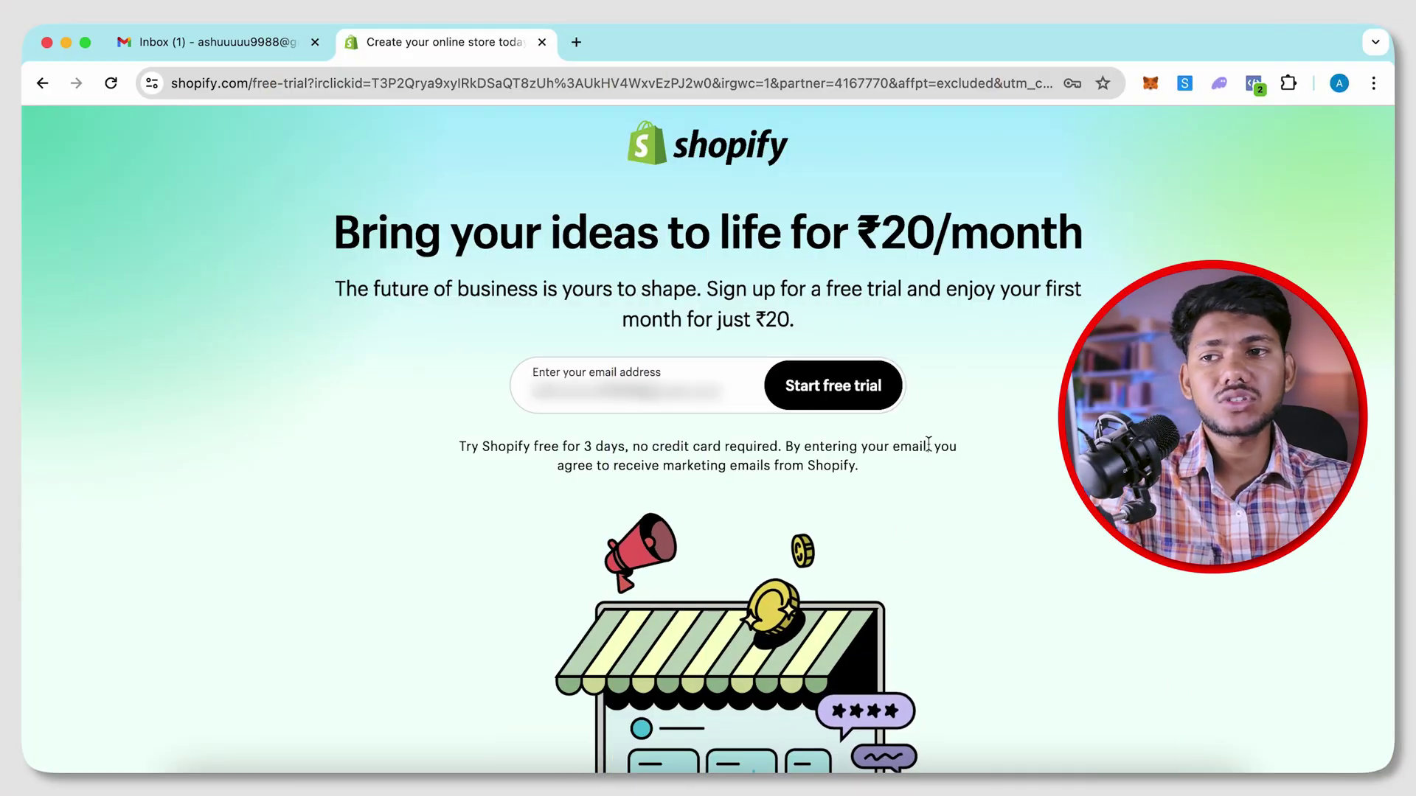
# Start the Shopify free trial, choose the Basic plan for the store and go through its checkout form
pyautogui.click(838, 386)
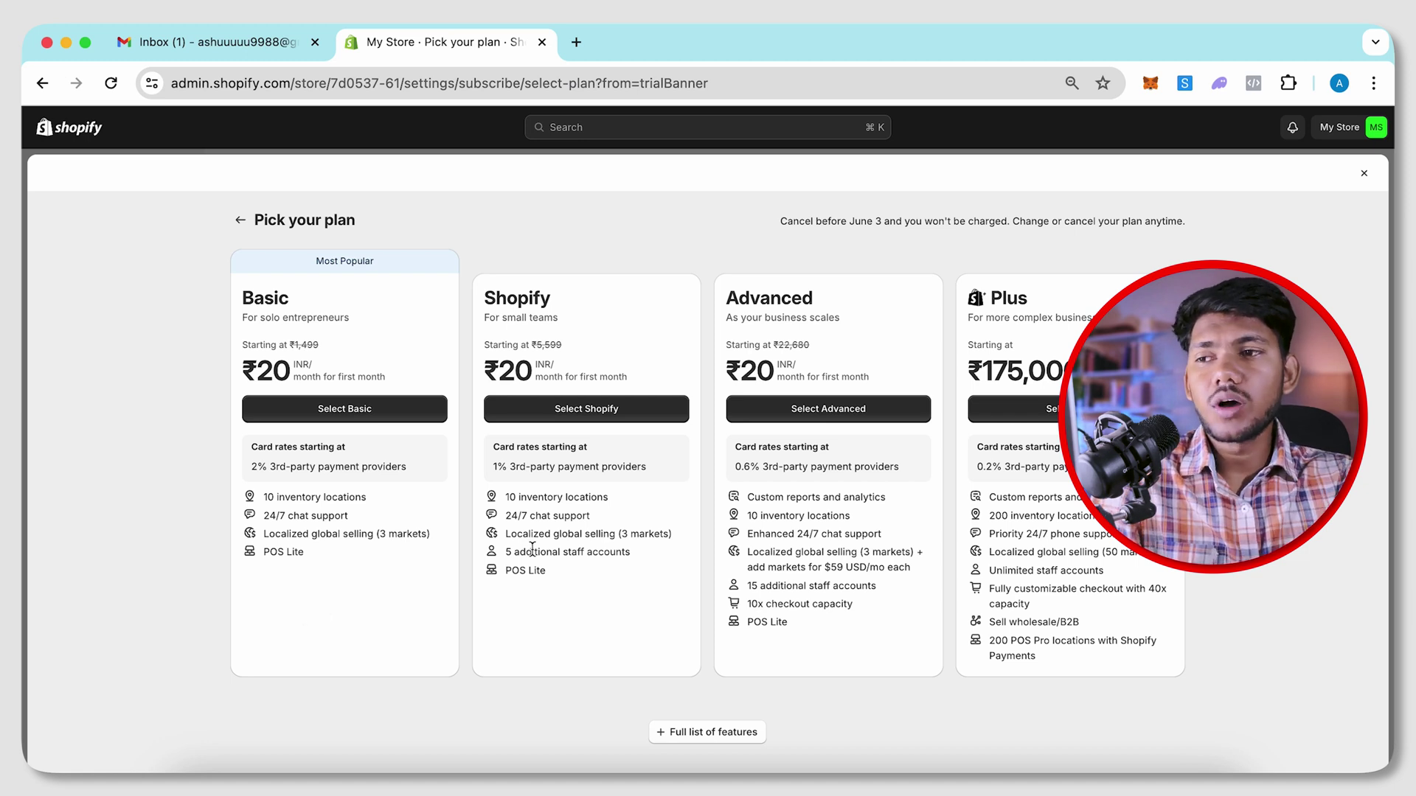
pyautogui.click(327, 411)
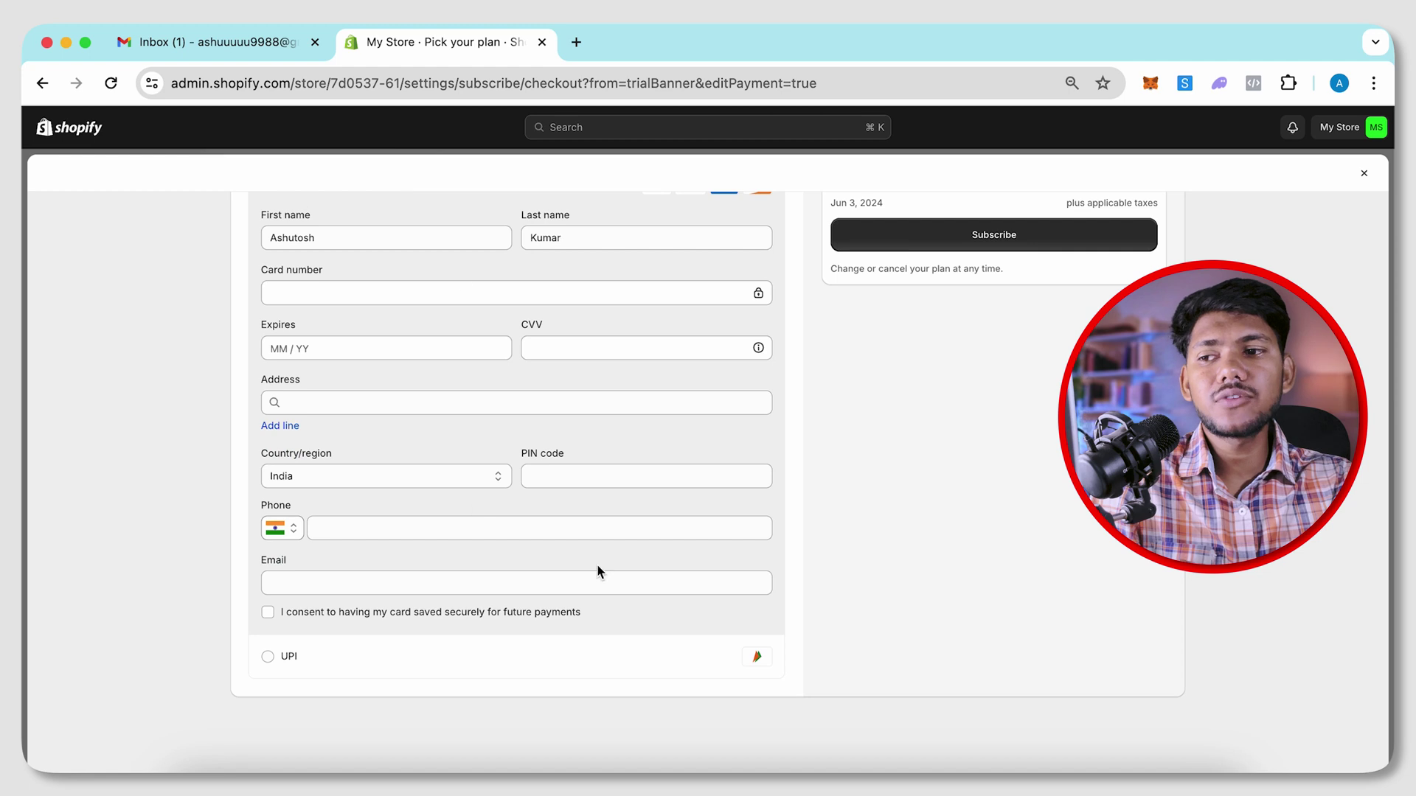
pyautogui.scroll(3, 596, 568)
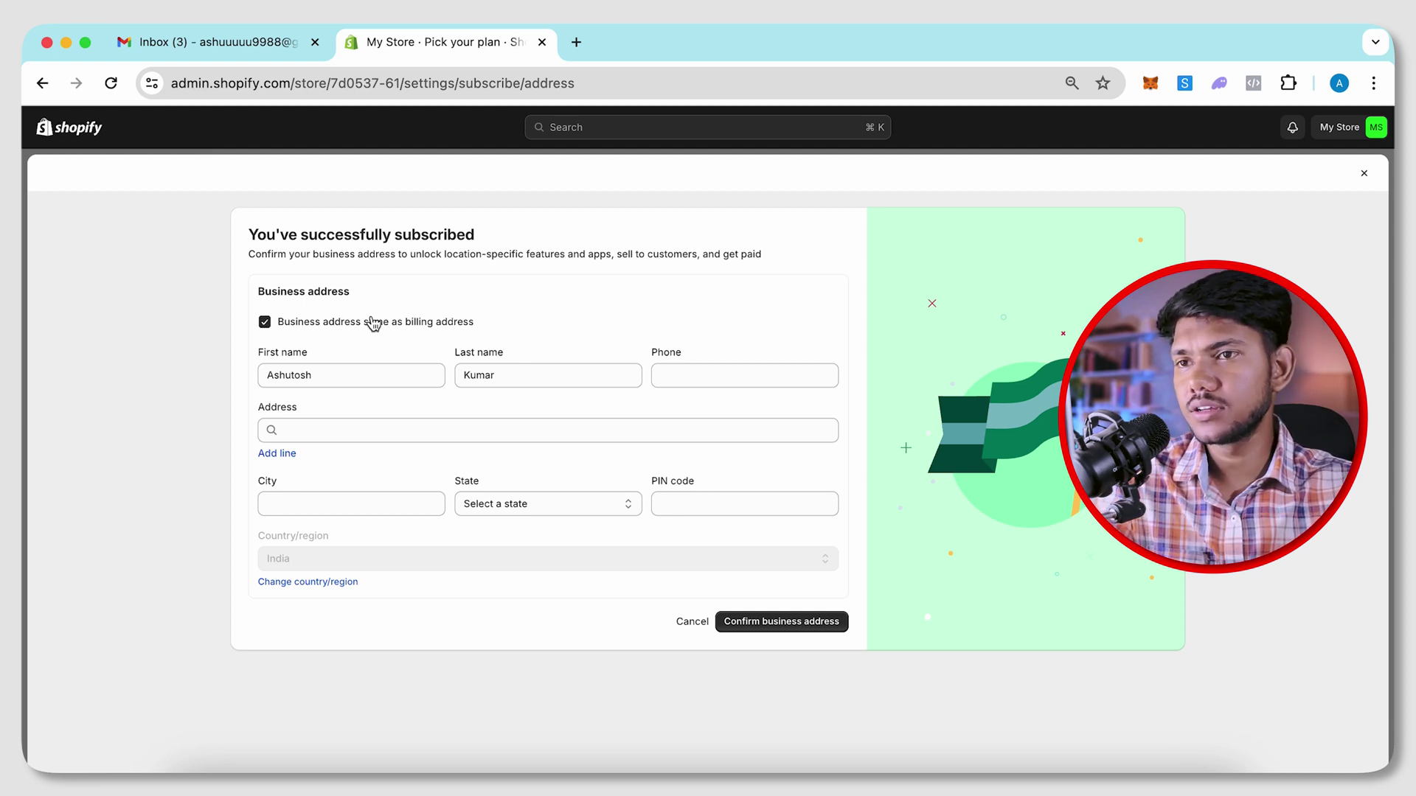
# Fill in the phone number, address and city of the business address and confirm the address
pyautogui.click(685, 376)
pyautogui.write('6')
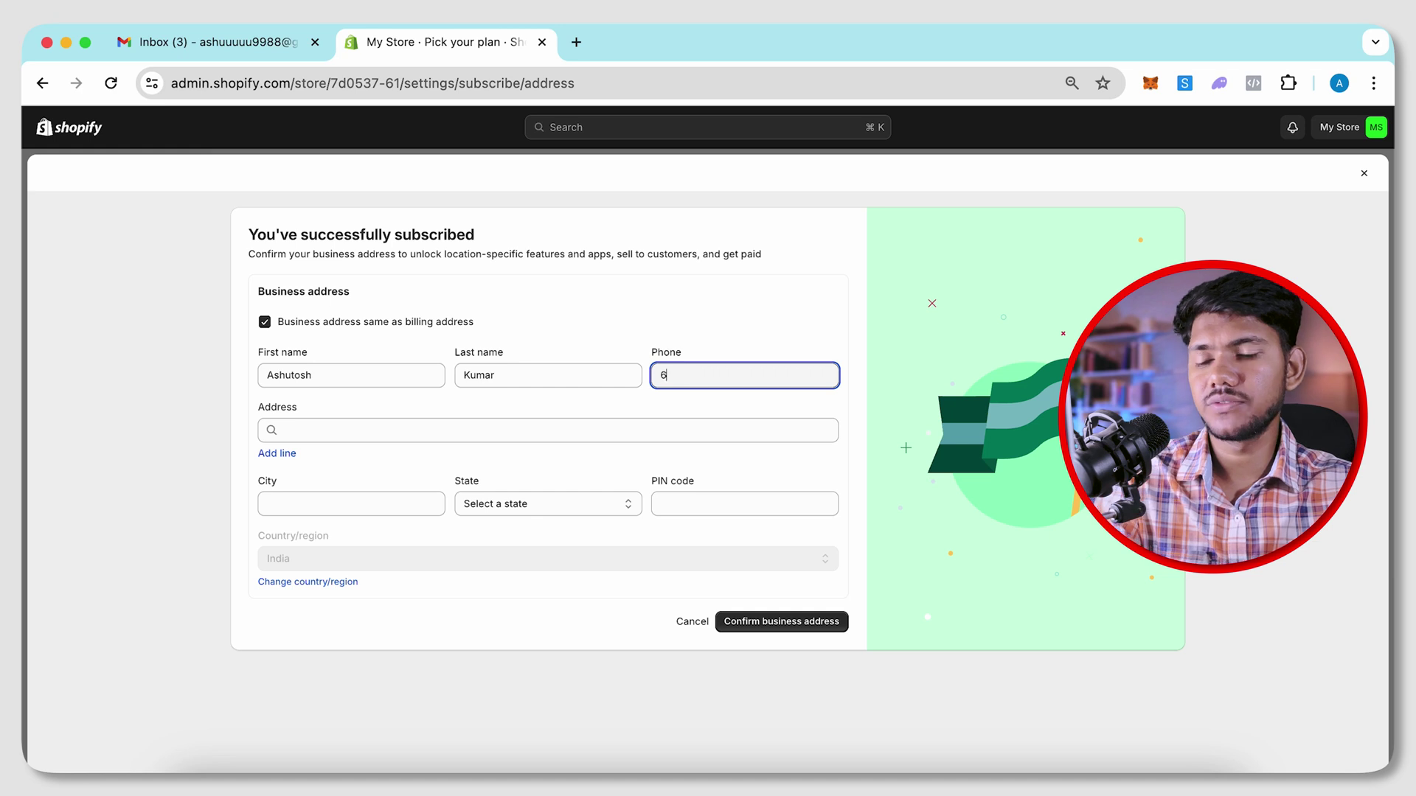
pyautogui.write('66666666')
pyautogui.click(565, 429)
pyautogui.write('Patna')
pyautogui.press('Tab')
pyautogui.click(407, 509)
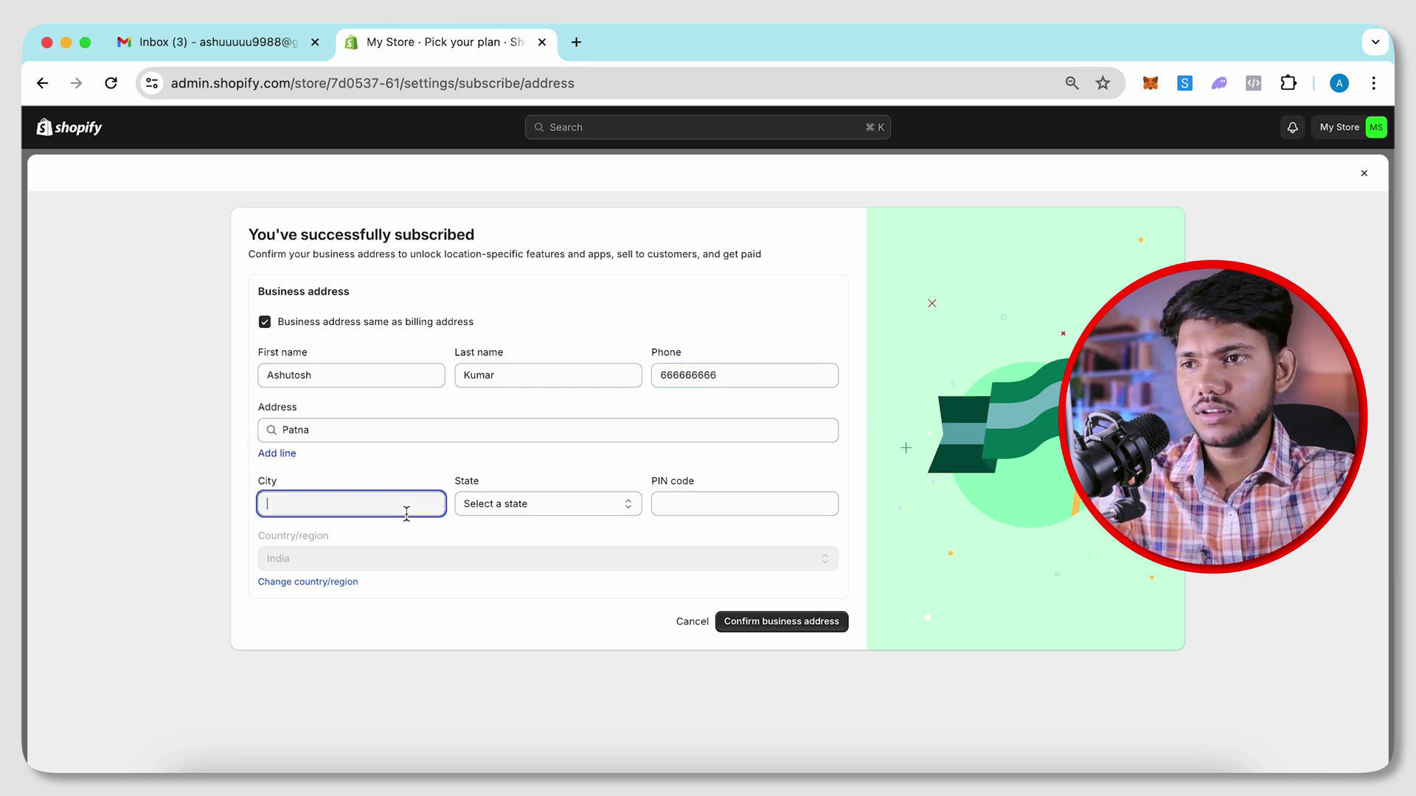
pyautogui.write('Patna')
pyautogui.click(781, 621)
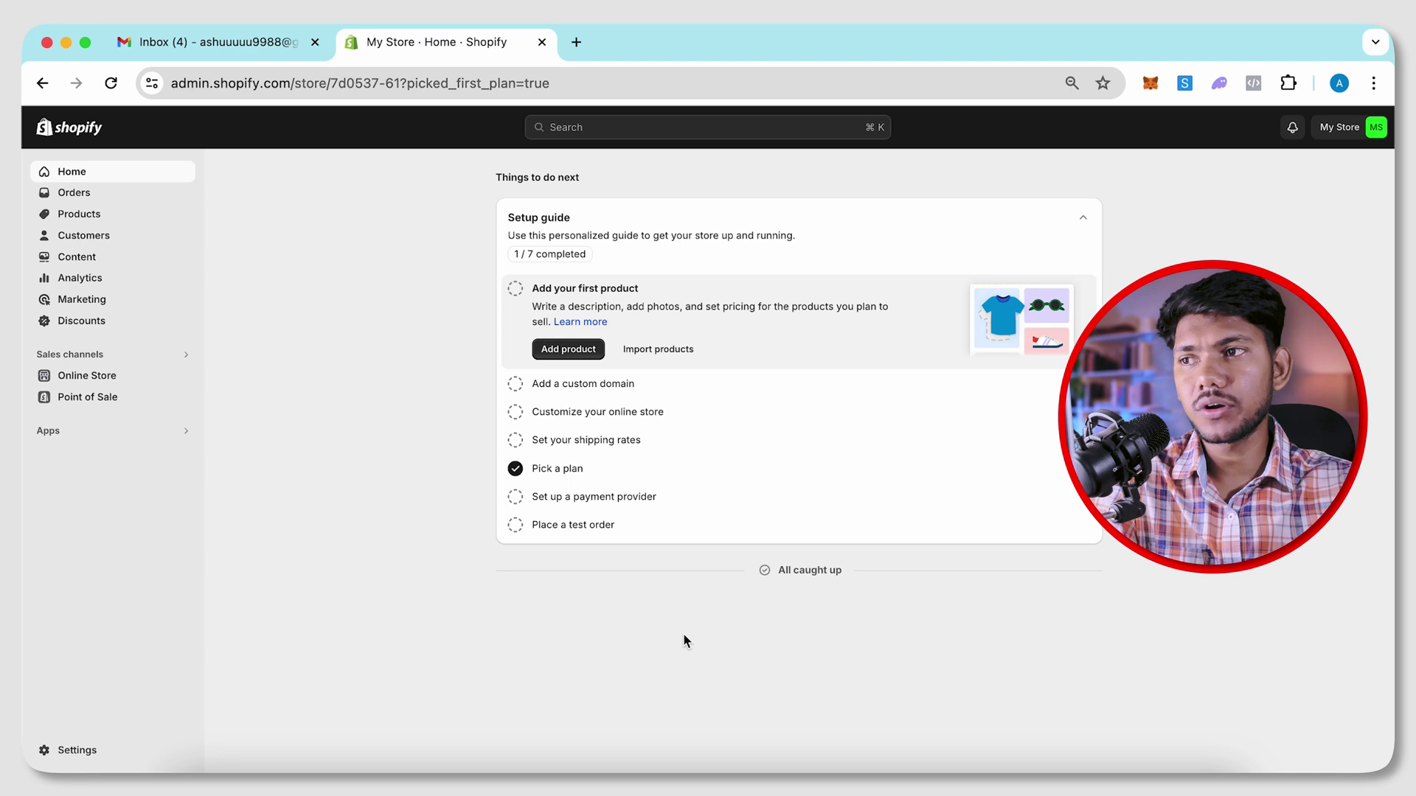
# Start adding a new product to the store and go to its description
pyautogui.click(100, 223)
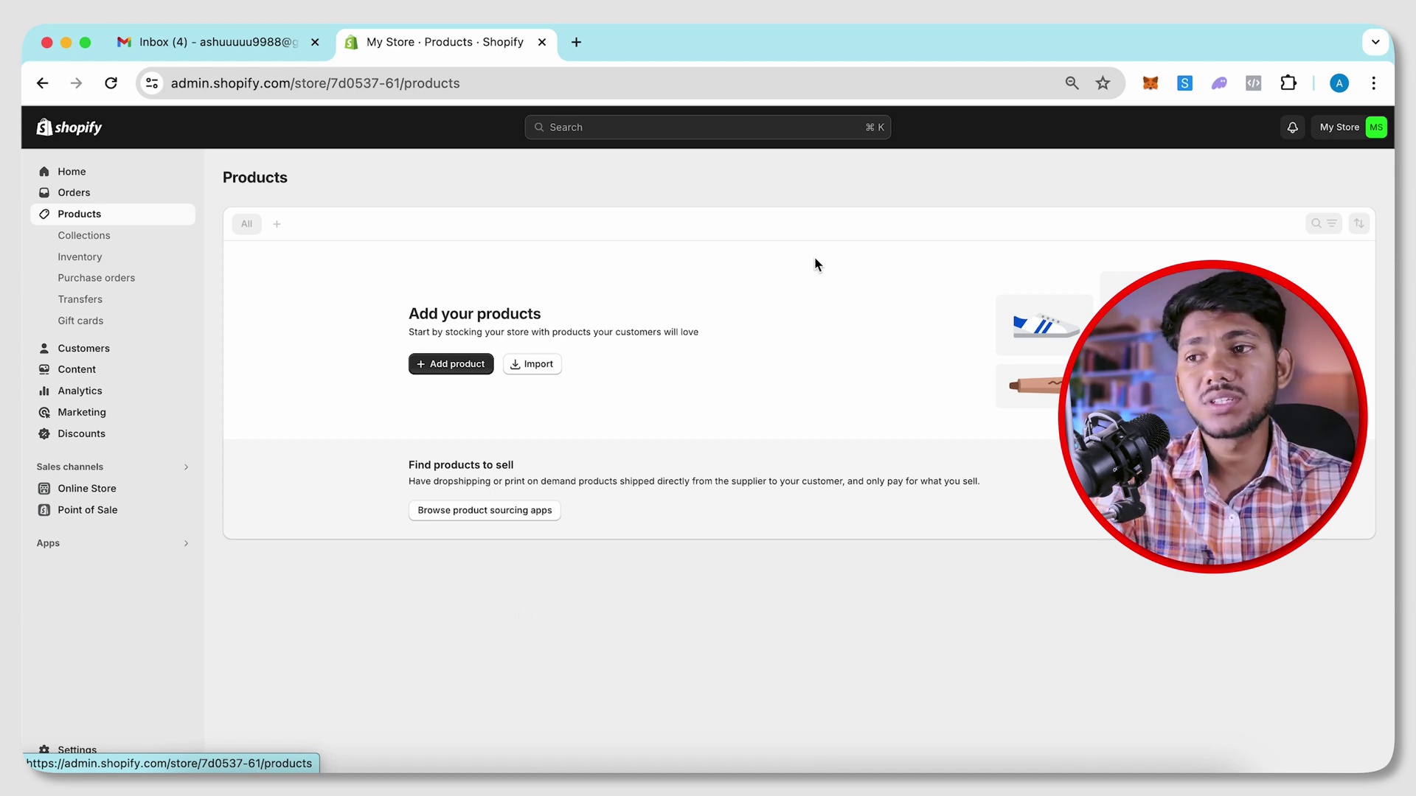
pyautogui.click(451, 357)
pyautogui.click(450, 360)
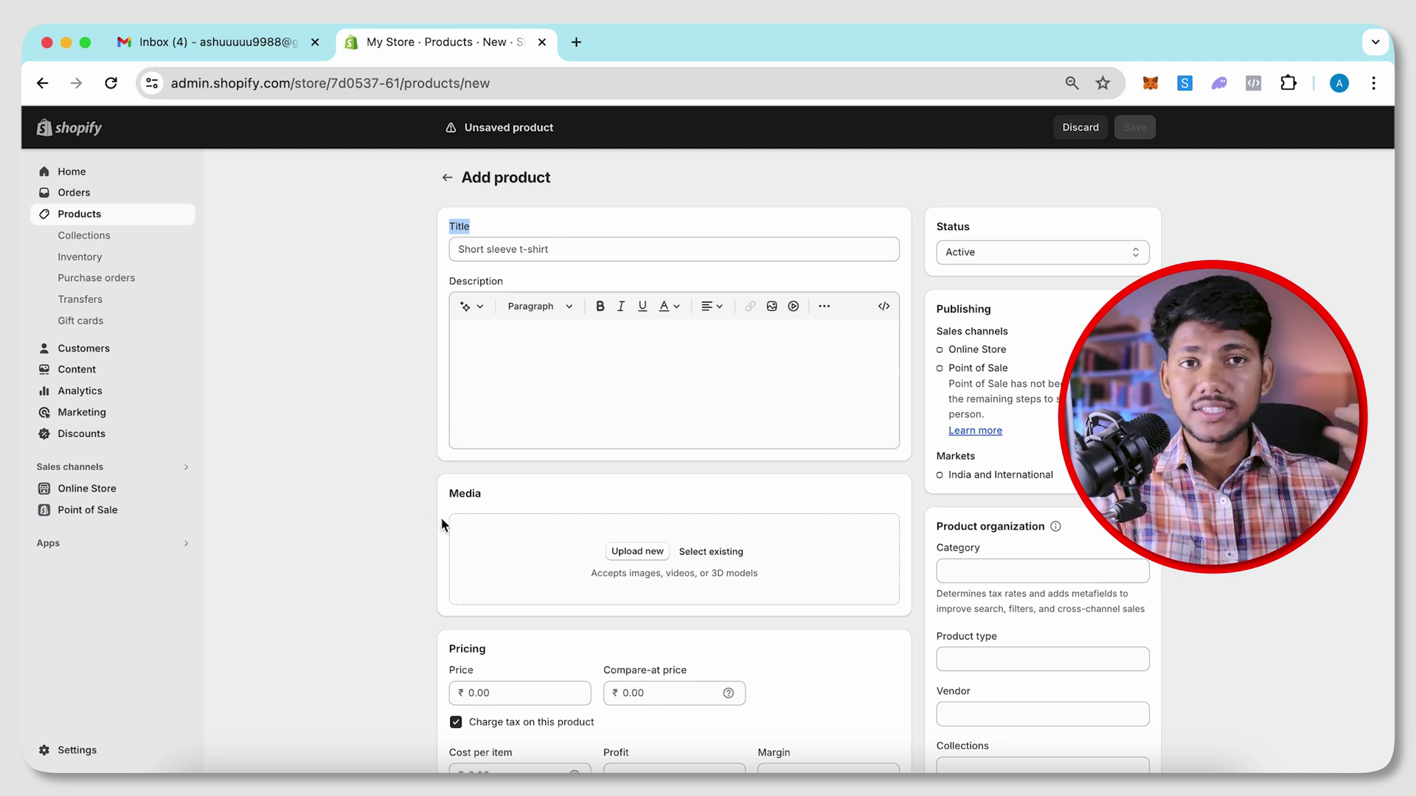
pyautogui.scroll(-5, 442, 523)
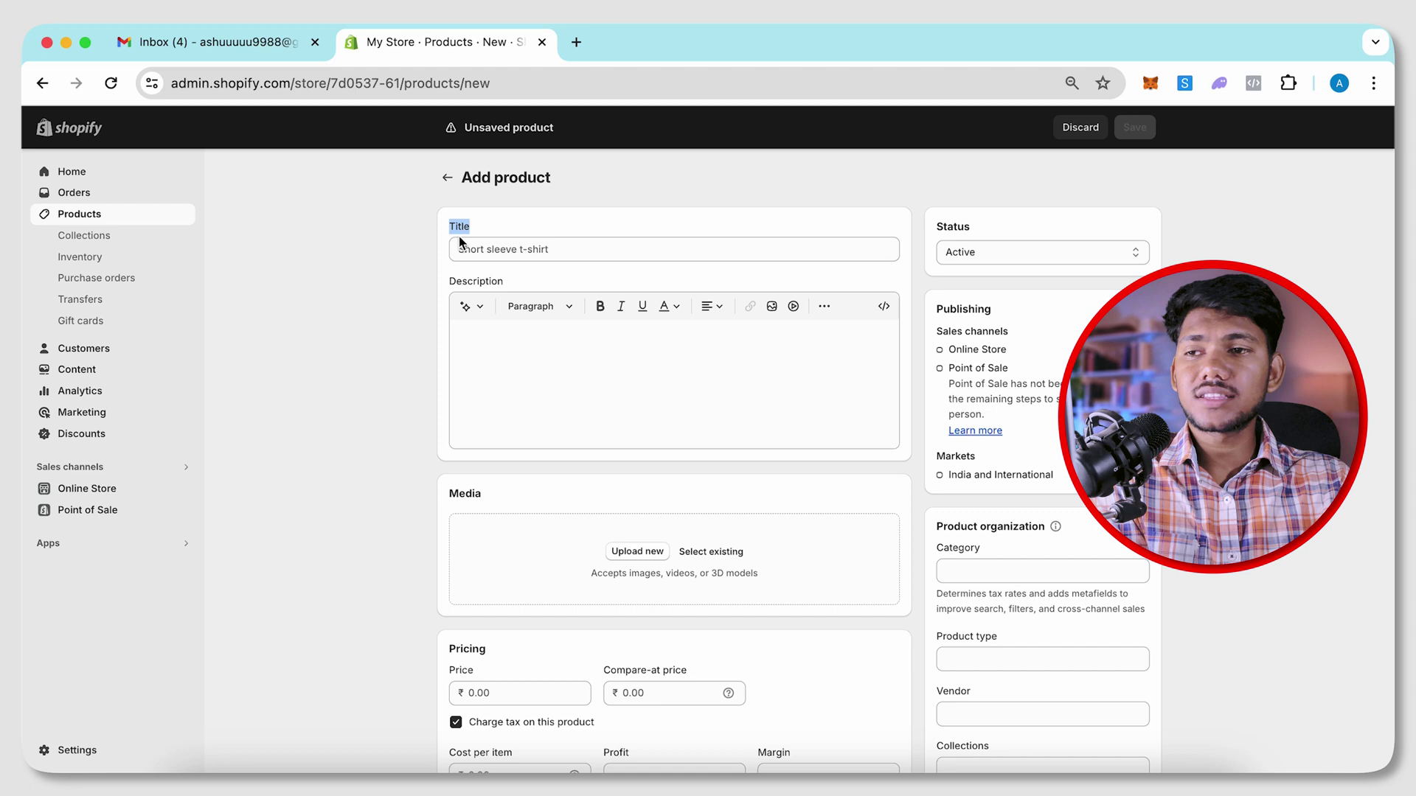
pyautogui.click(442, 240)
pyautogui.click(457, 426)
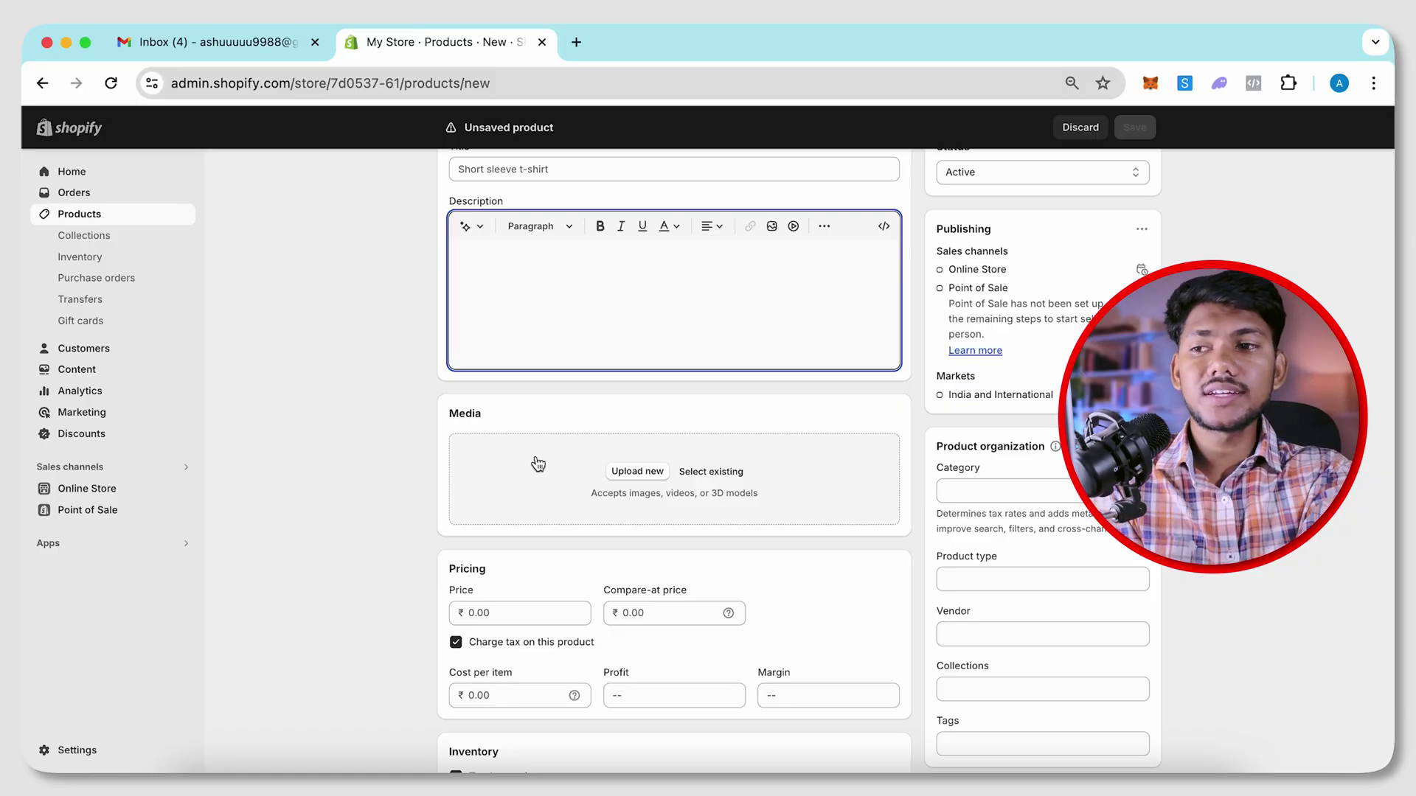
# Set the new product's price to 999 and its compare-at price to 1999 rupees
pyautogui.scroll(-3, 539, 463)
pyautogui.click(485, 476)
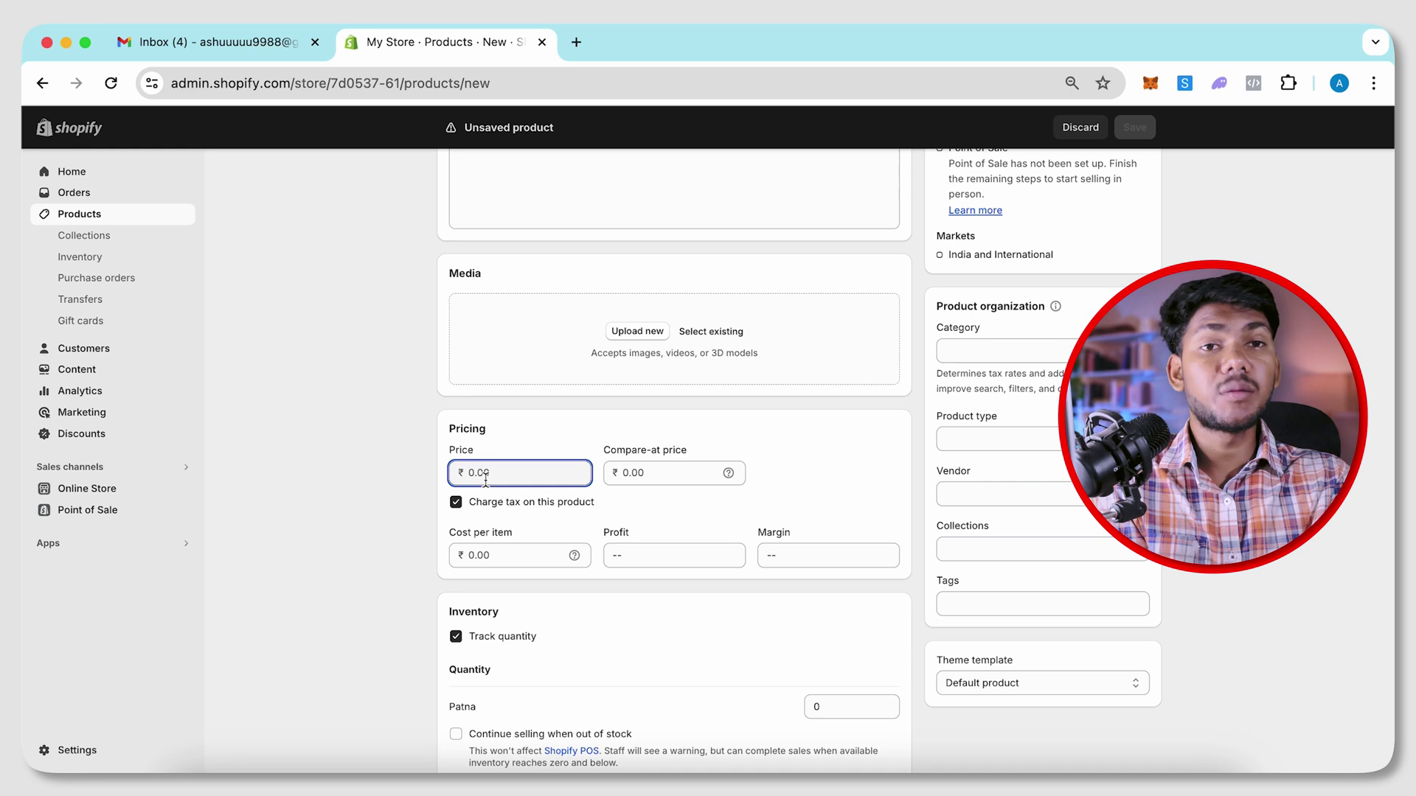
pyautogui.write('999')
pyautogui.click(643, 472)
pyautogui.write('1999')
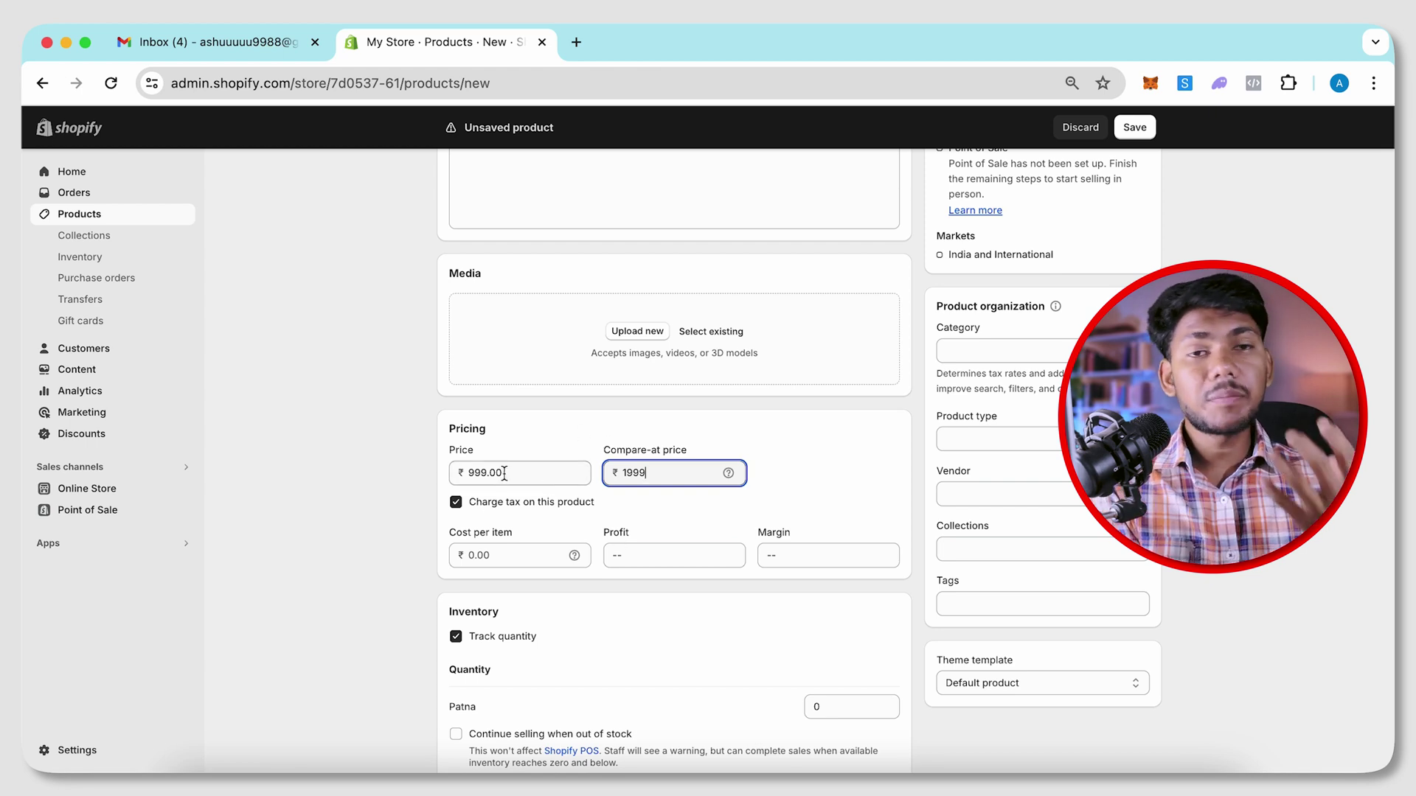
# Set the product's cost per item to 399 rupees and review its profit, margin, inventory and shipping details
pyautogui.scroll(-1, 504, 473)
pyautogui.click(486, 487)
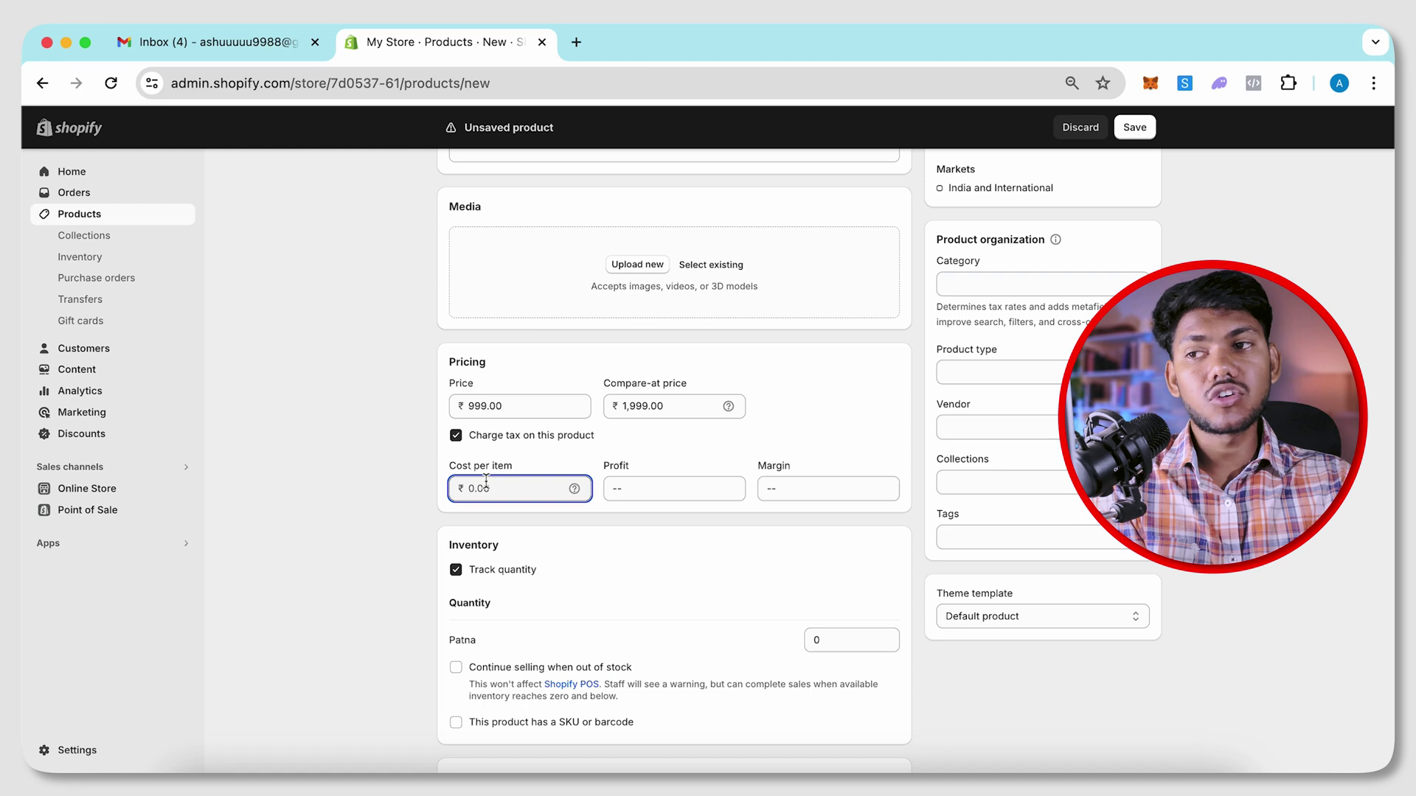
pyautogui.moveTo(442, 471); pyautogui.dragTo(518, 476)
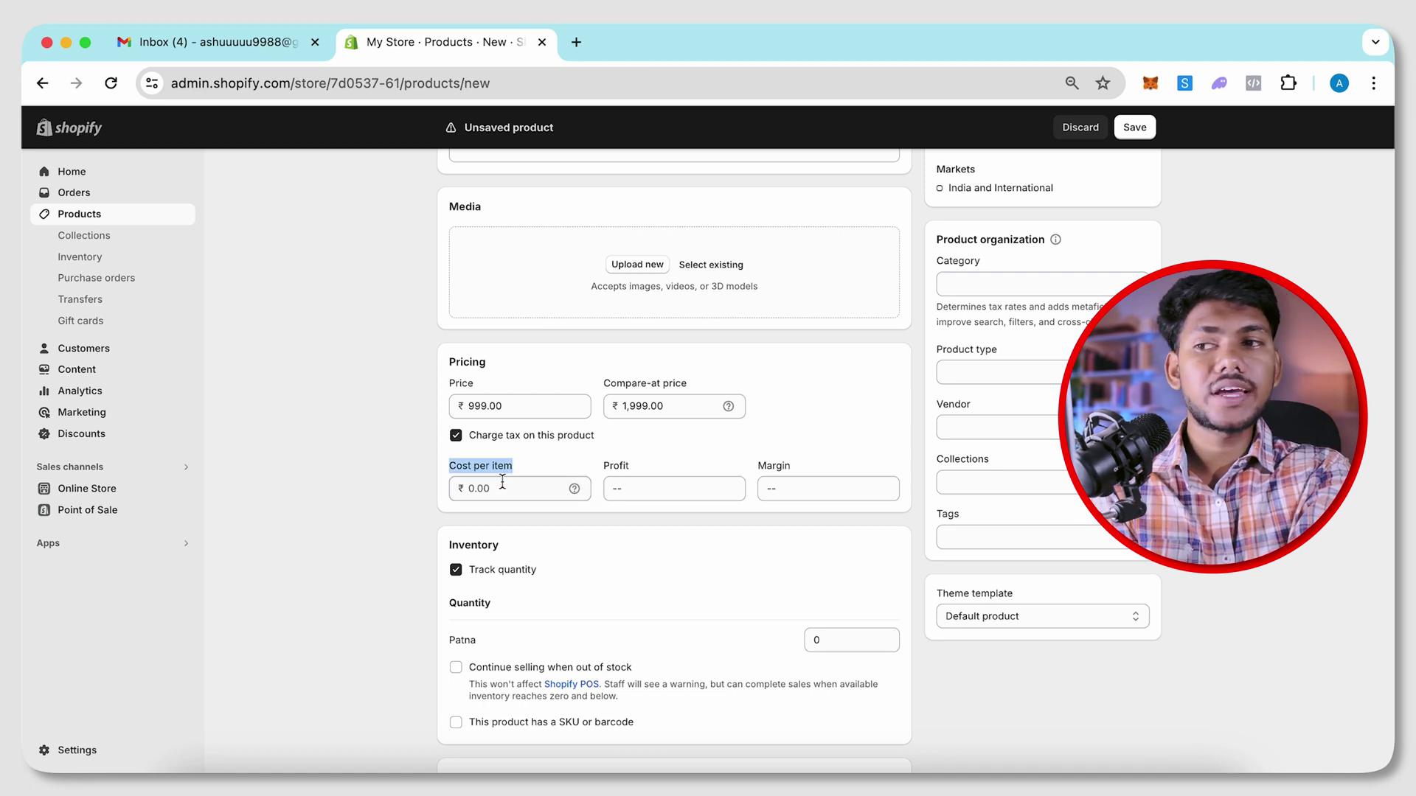
pyautogui.click(502, 483)
pyautogui.write('399')
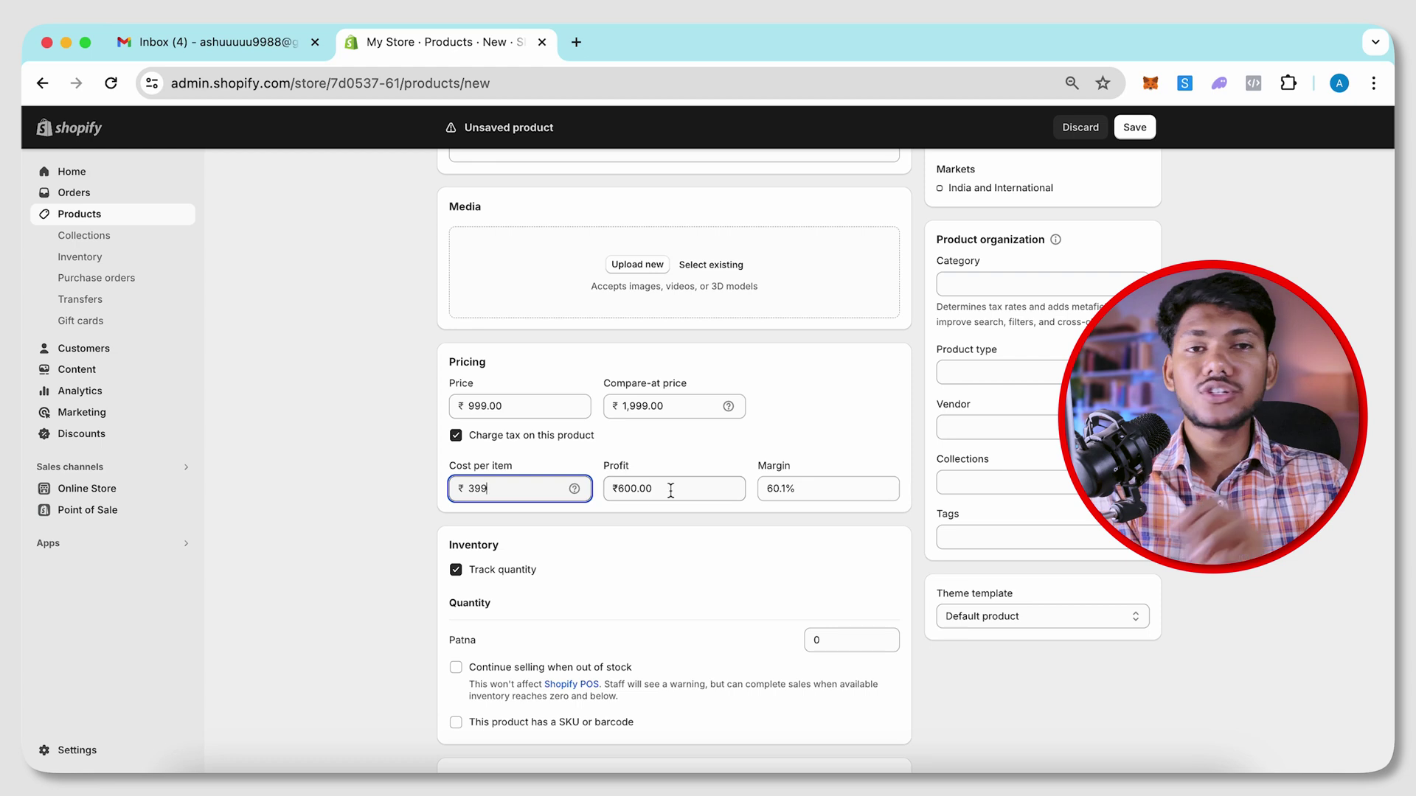
pyautogui.moveTo(746, 476); pyautogui.dragTo(797, 471)
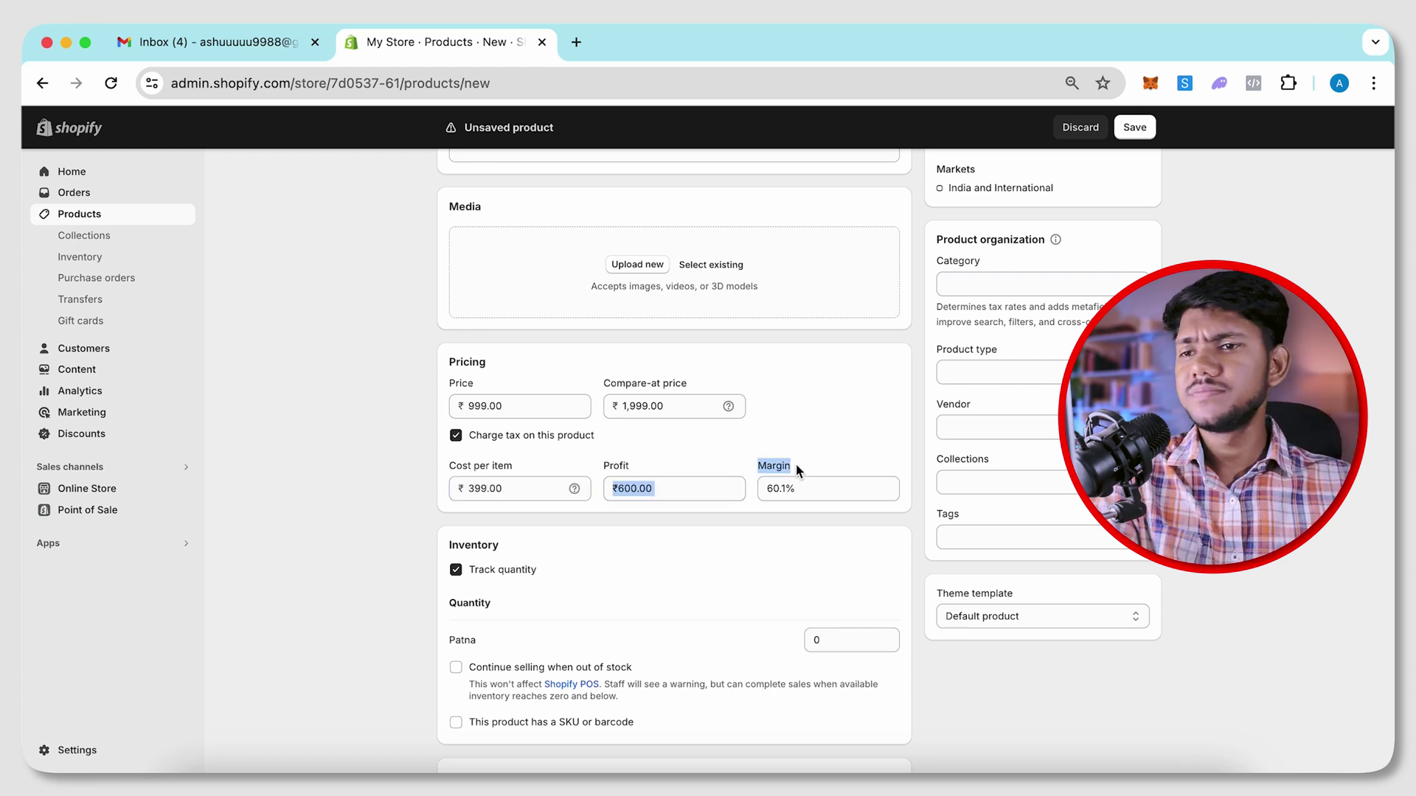
pyautogui.scroll(-4, 796, 467)
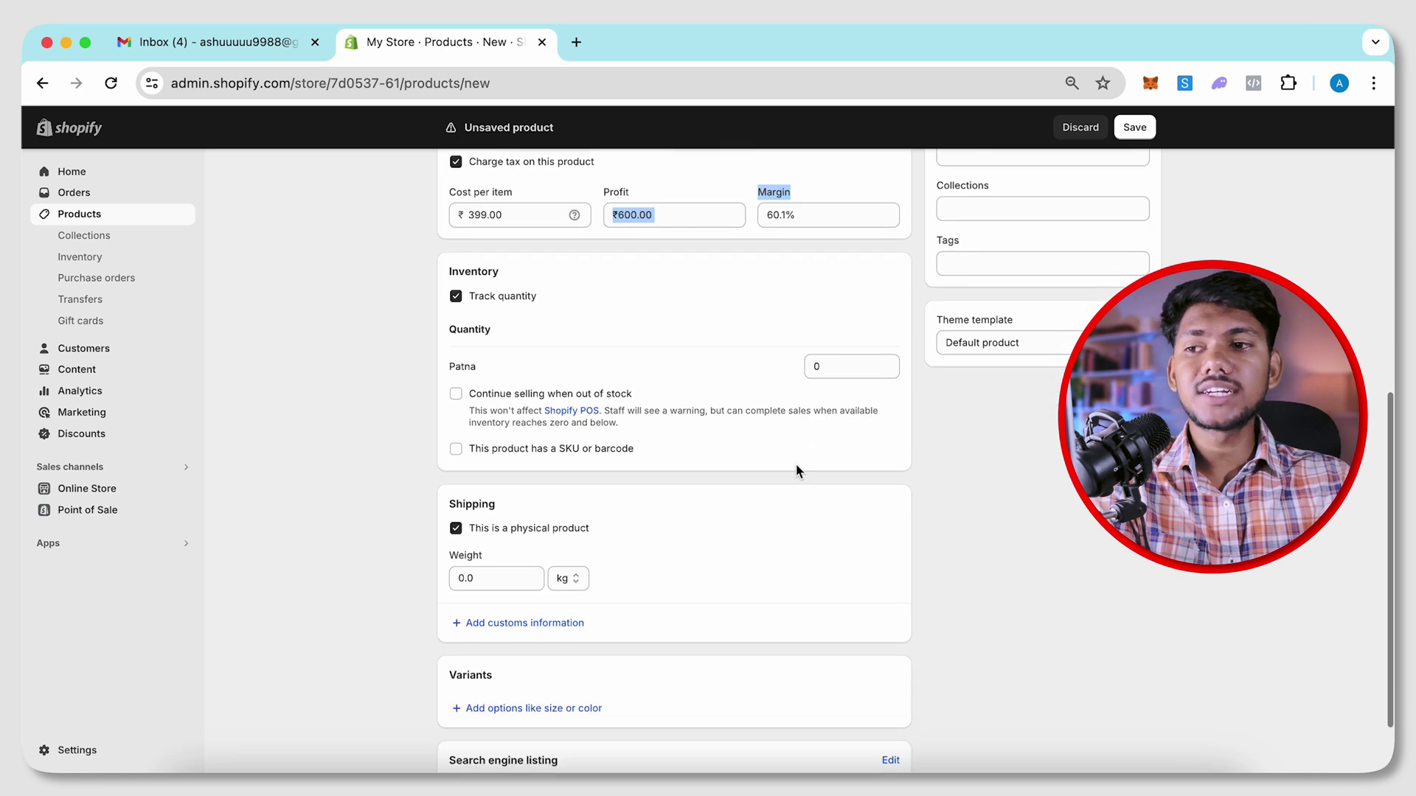
pyautogui.scroll(-2, 516, 398)
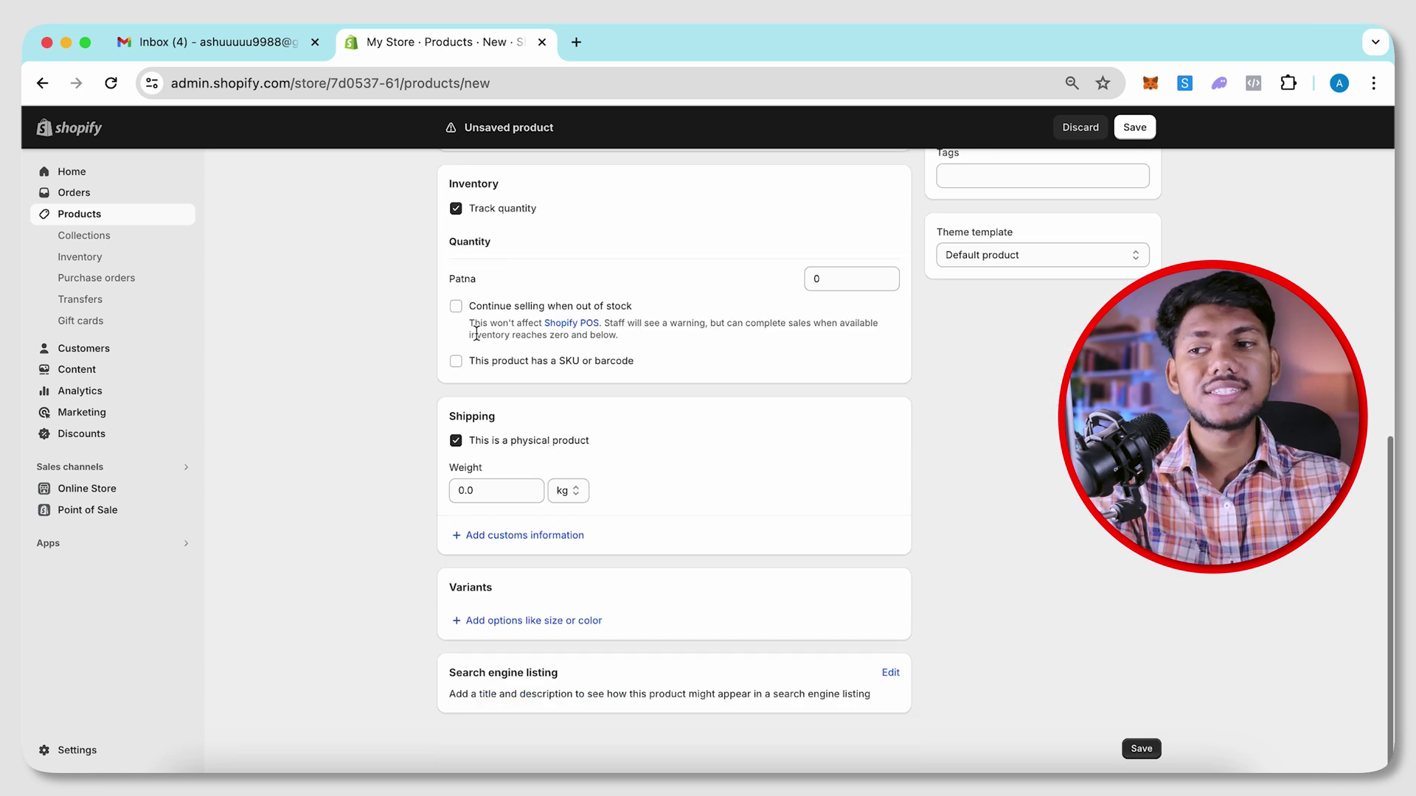
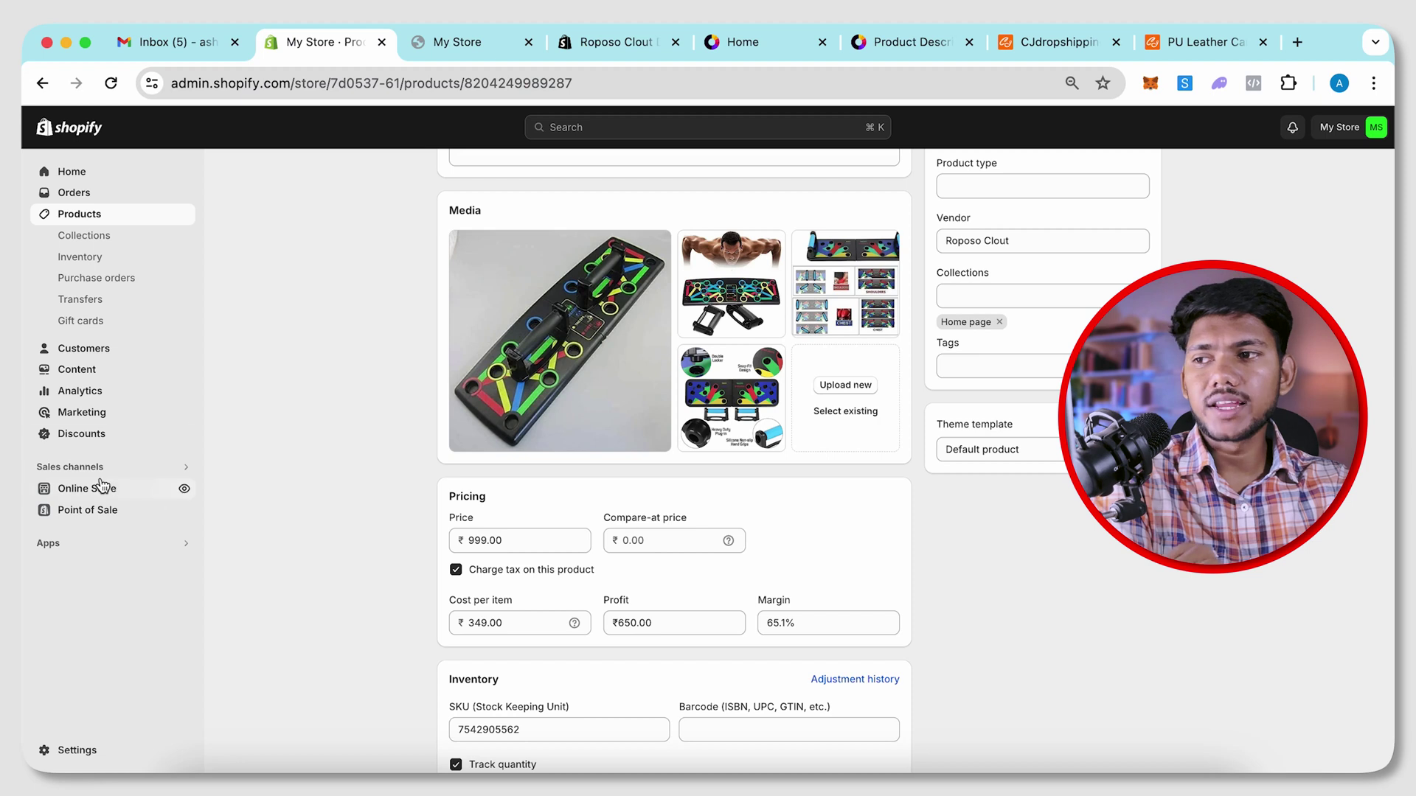
# Go to the online store's themes and open the Refresh theme for customization
pyautogui.click(102, 486)
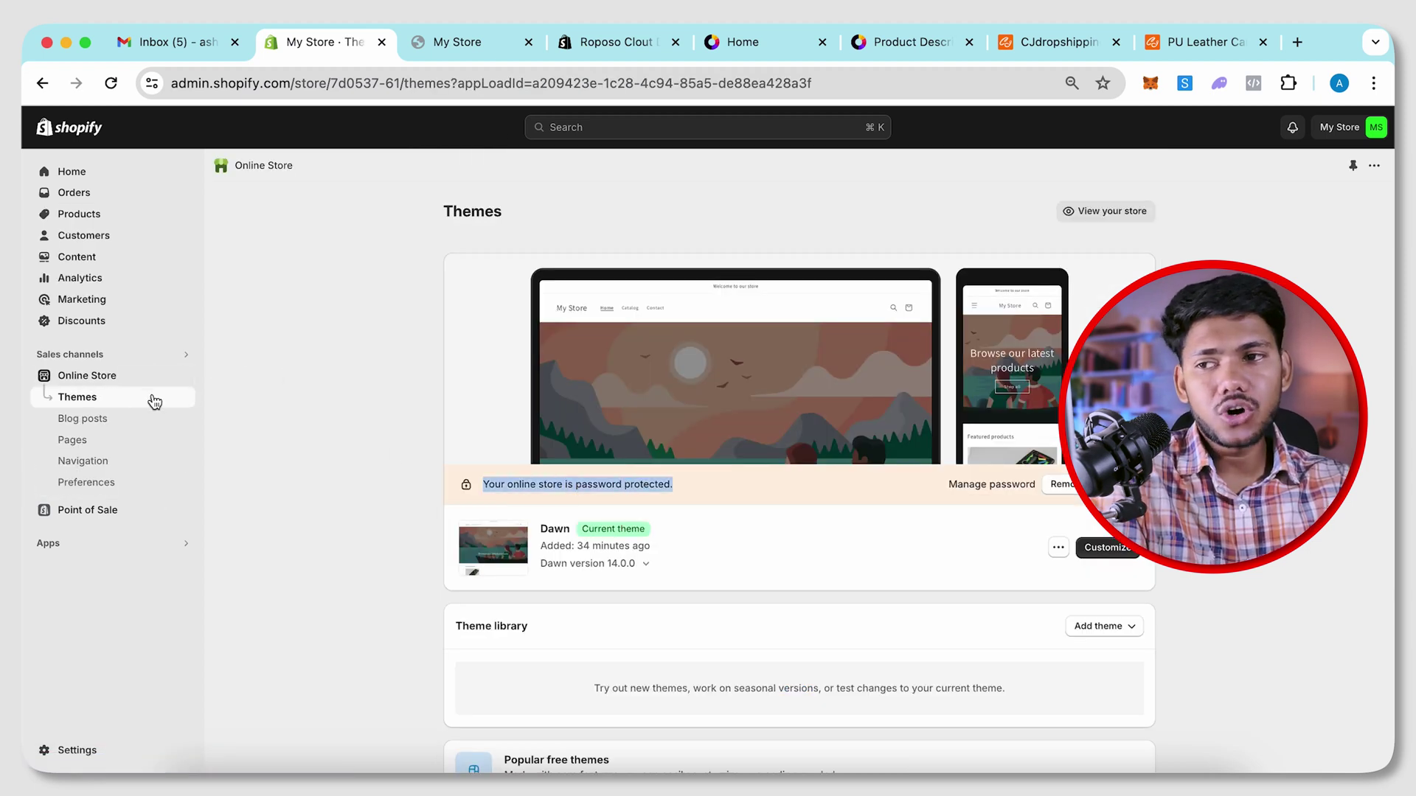
pyautogui.click(557, 529)
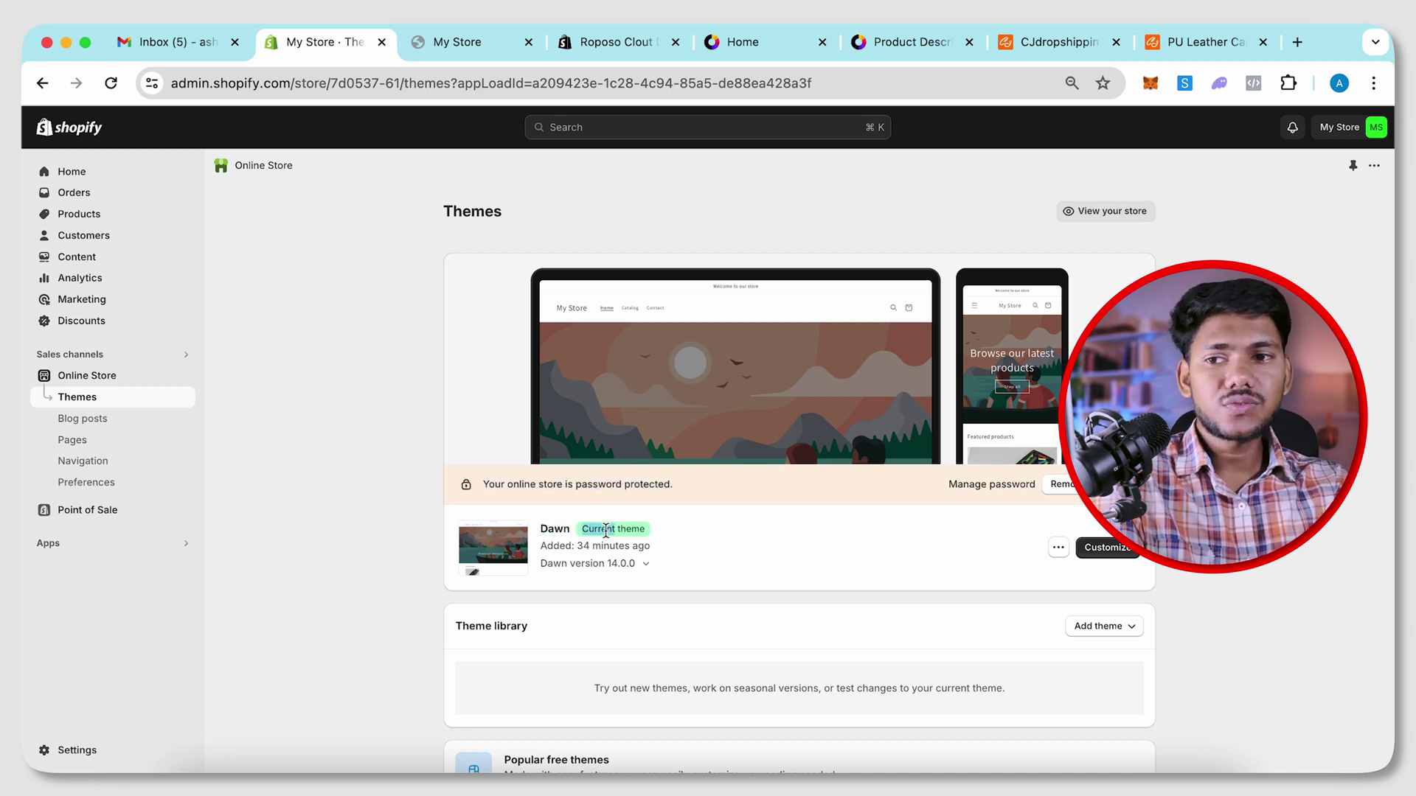
pyautogui.click(464, 41)
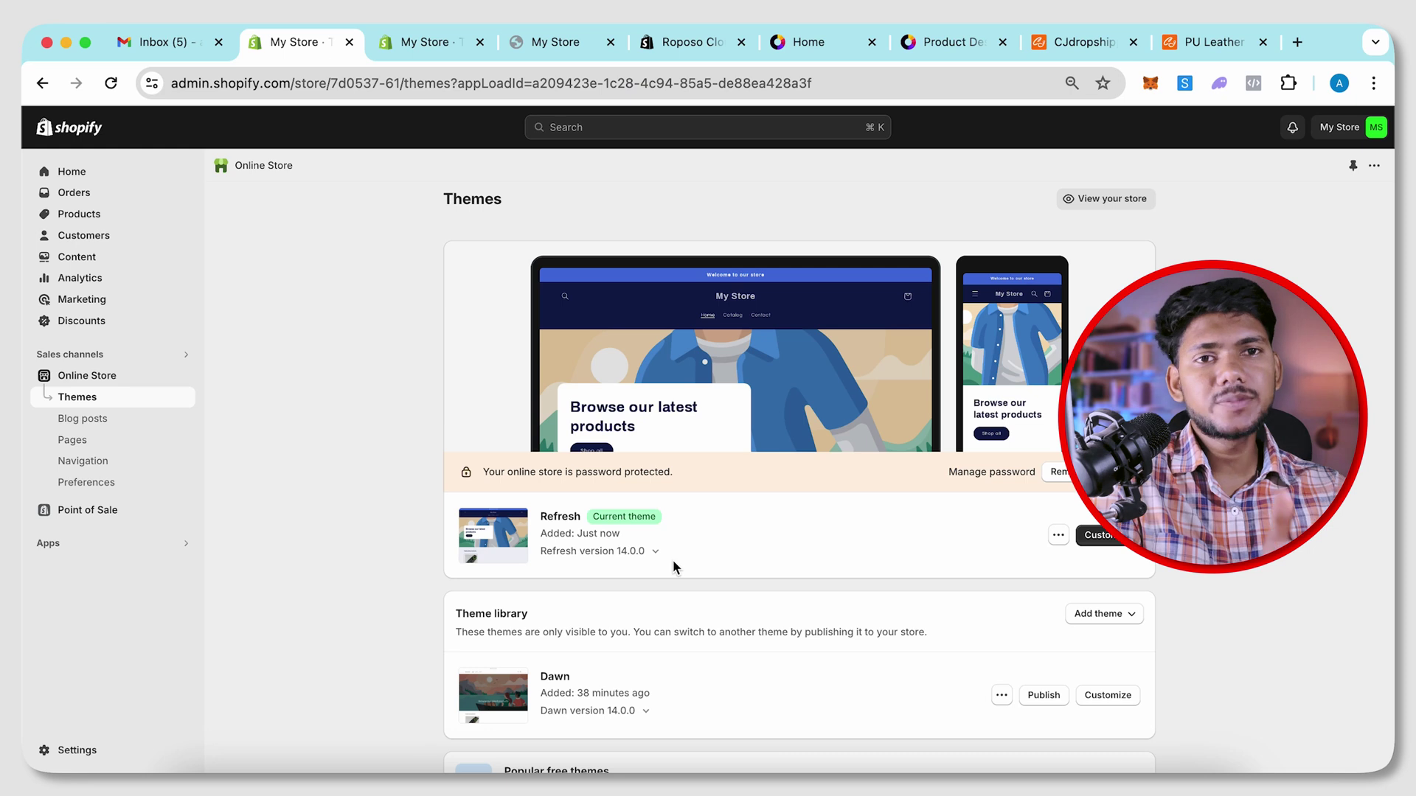
pyautogui.click(1091, 536)
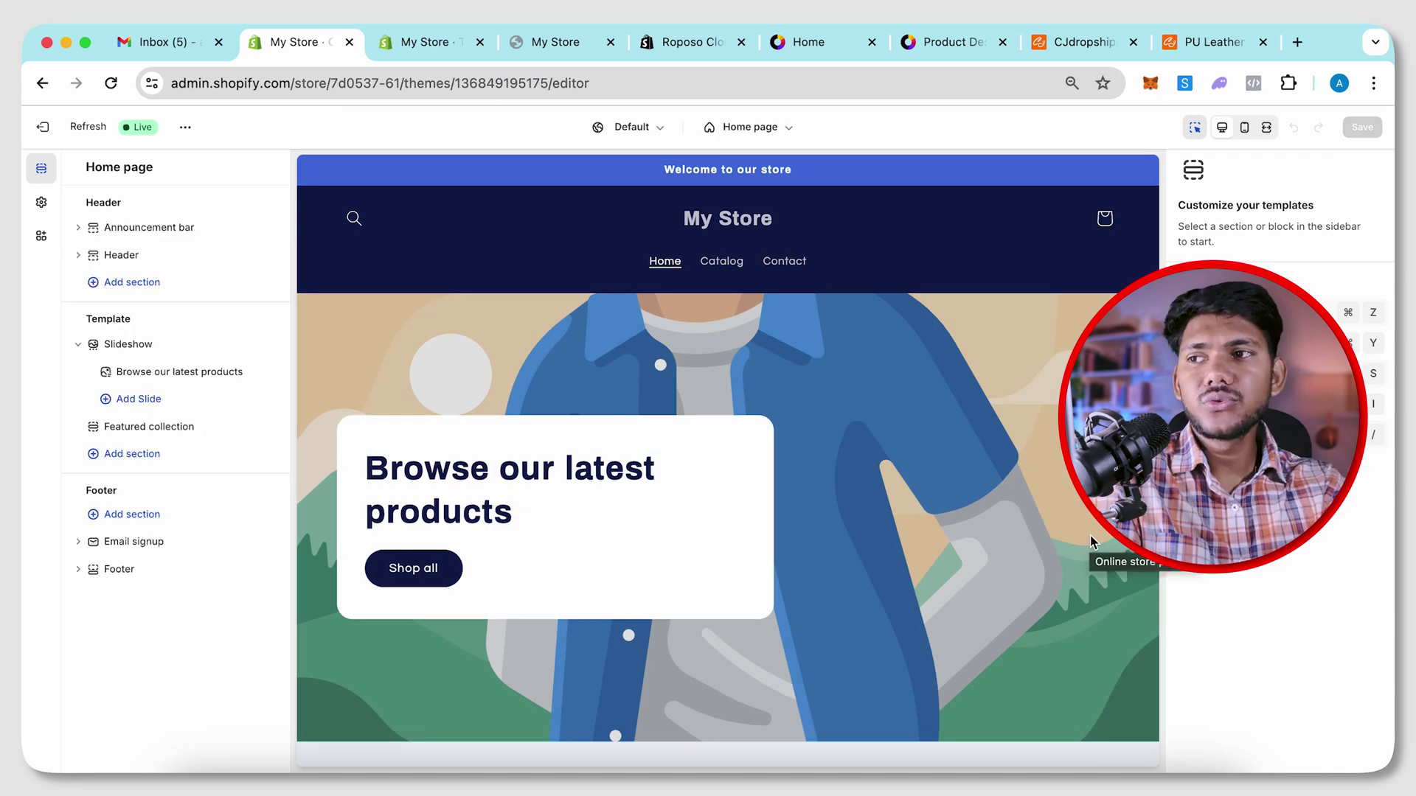
# Expand the home page's header and announcement bar sections and add an image slide to the slideshow
pyautogui.click(151, 253)
pyautogui.click(184, 228)
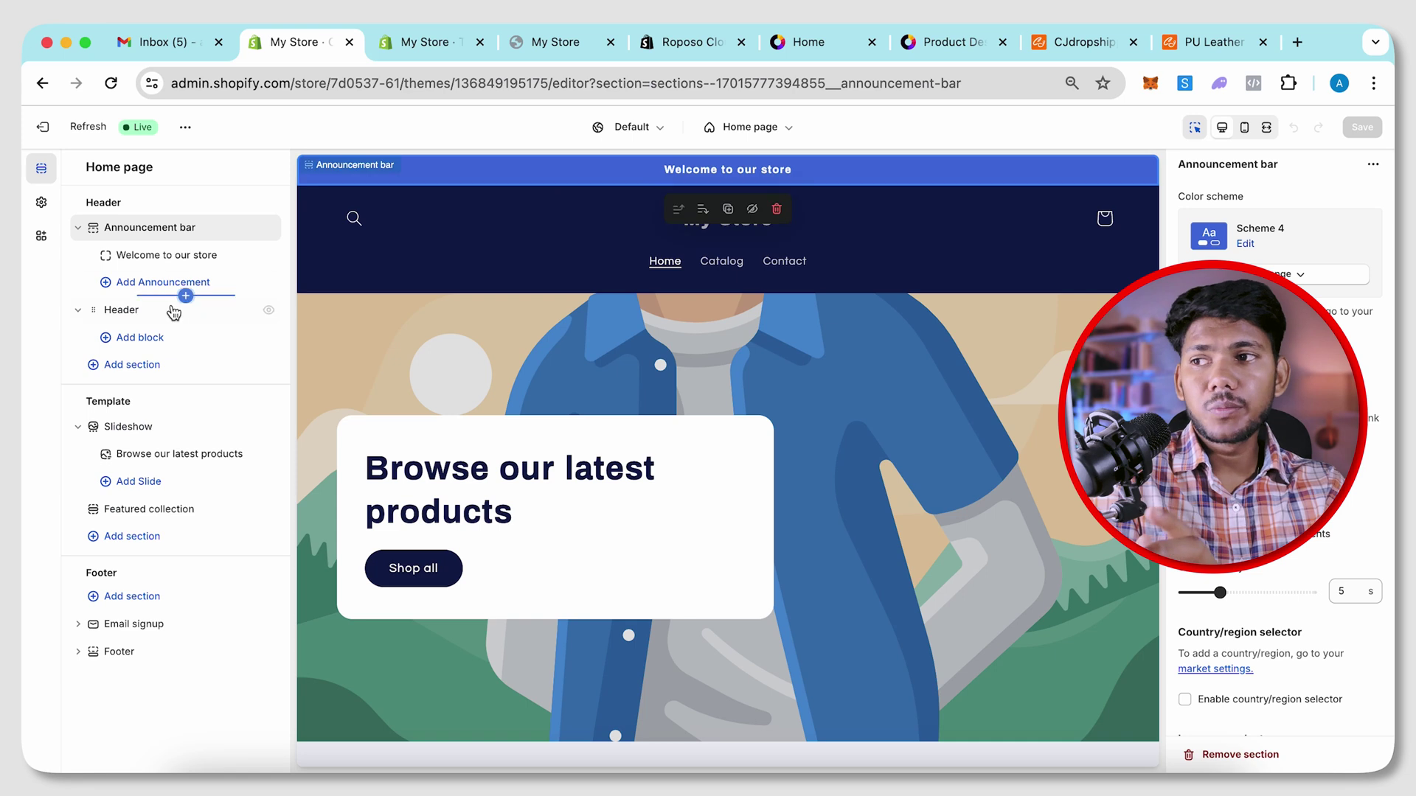
pyautogui.click(111, 481)
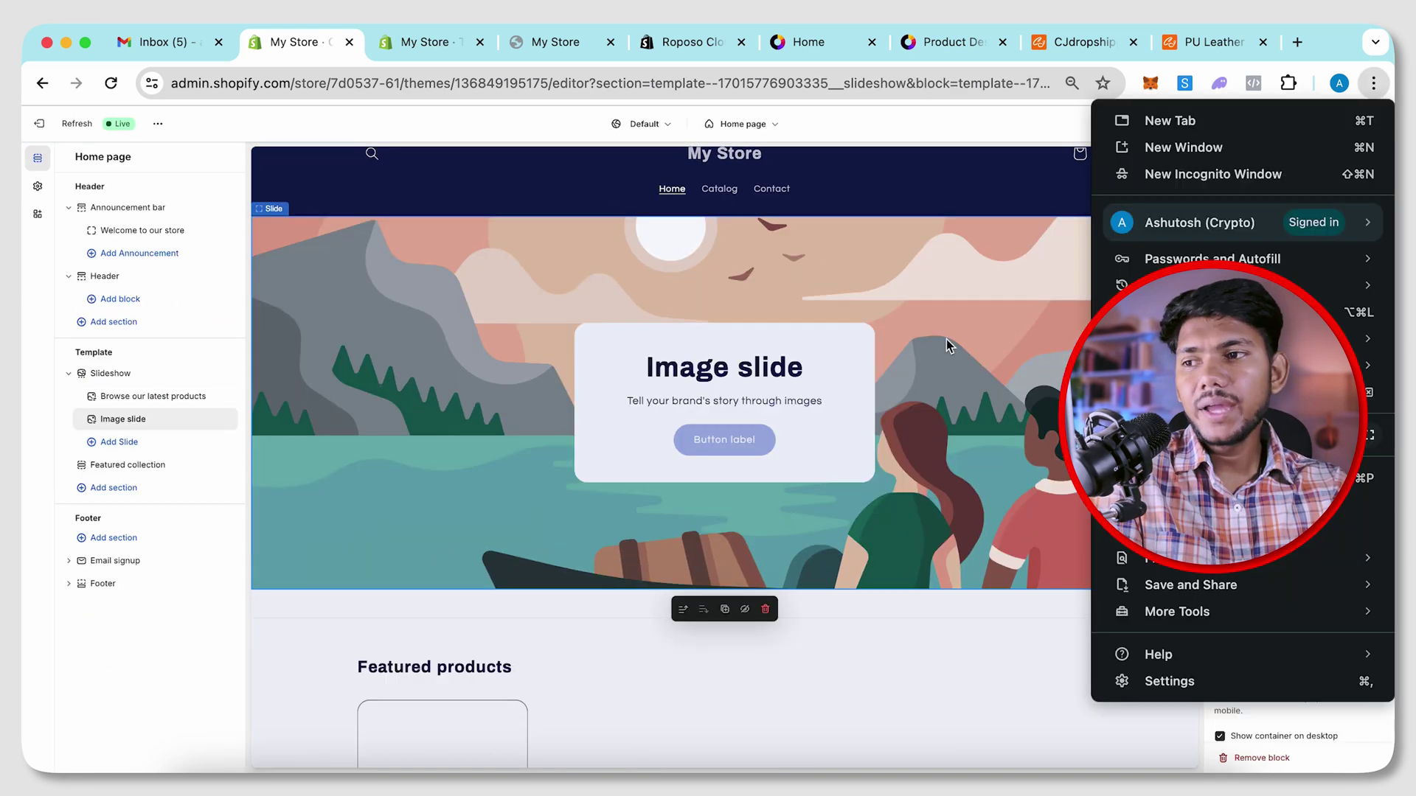
pyautogui.click(949, 346)
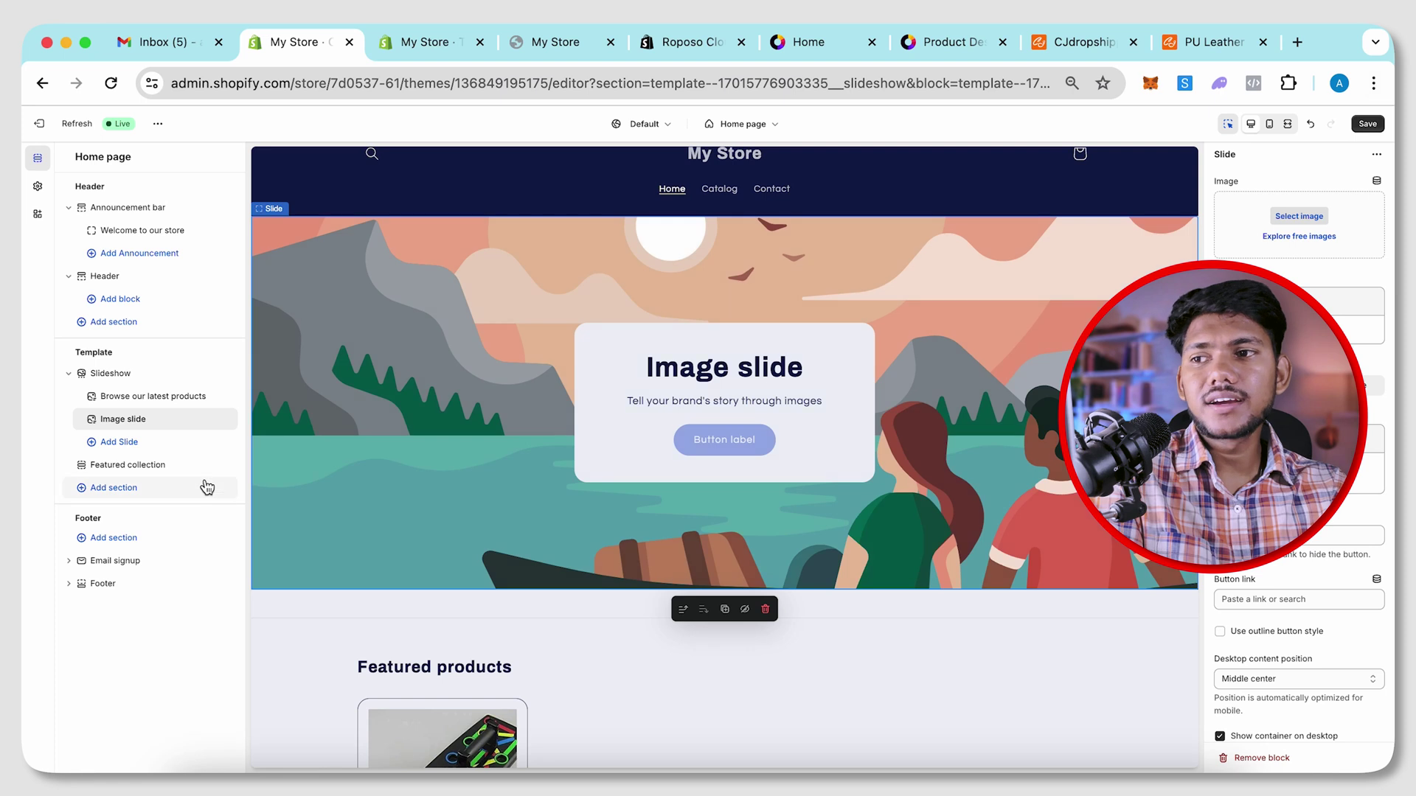
# Add a Video section below the featured collection on the home page and close the video picker
pyautogui.click(95, 488)
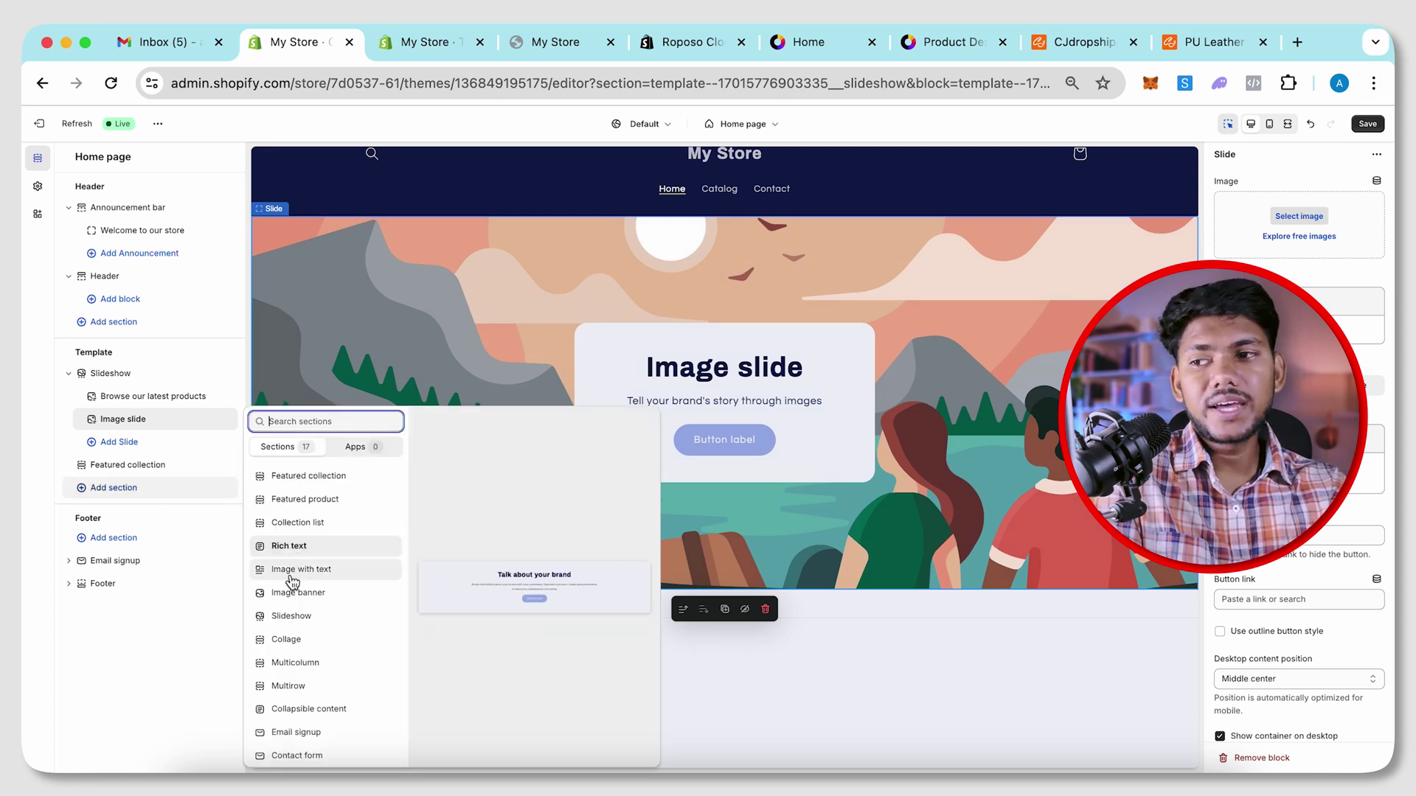
pyautogui.scroll(-3, 308, 654)
pyautogui.click(309, 654)
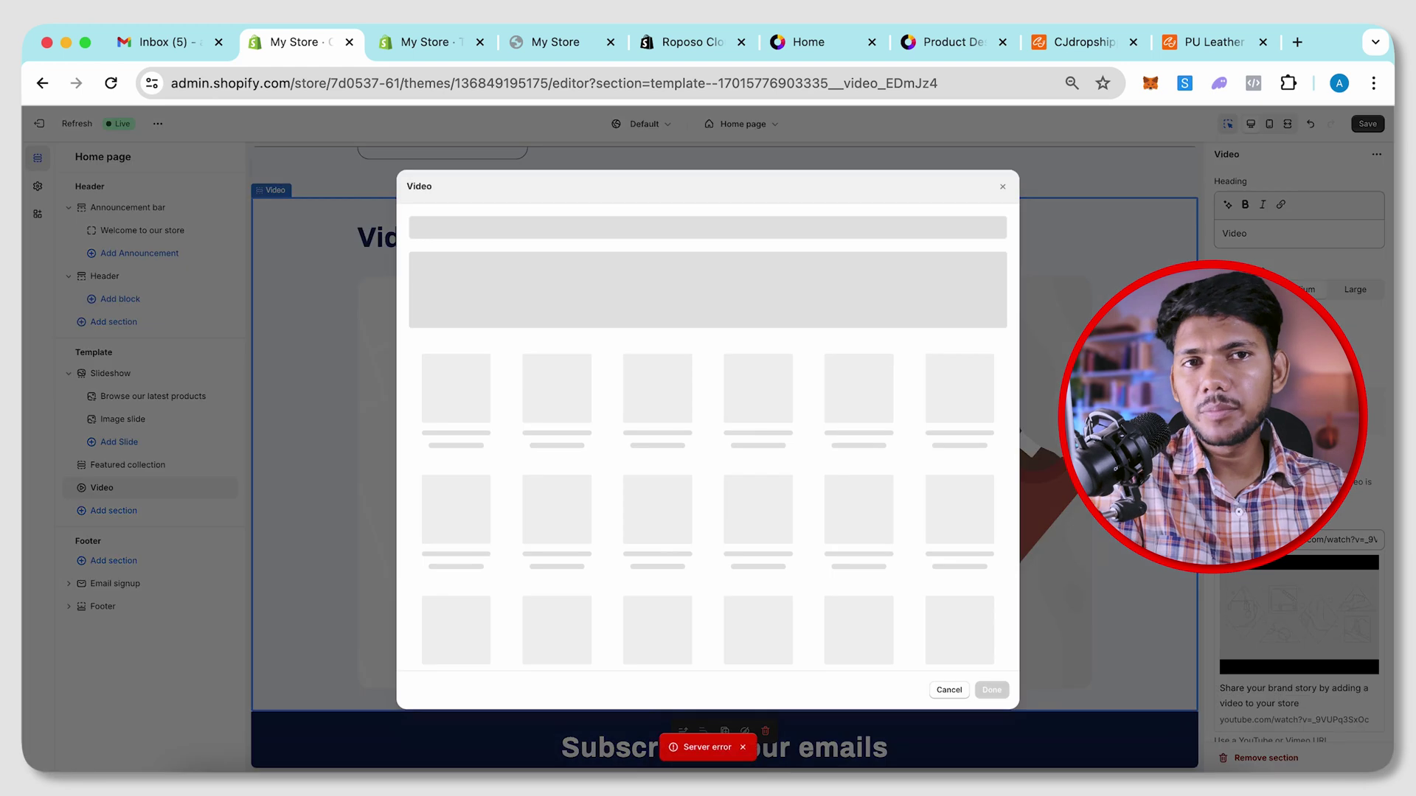
pyautogui.click(1024, 598)
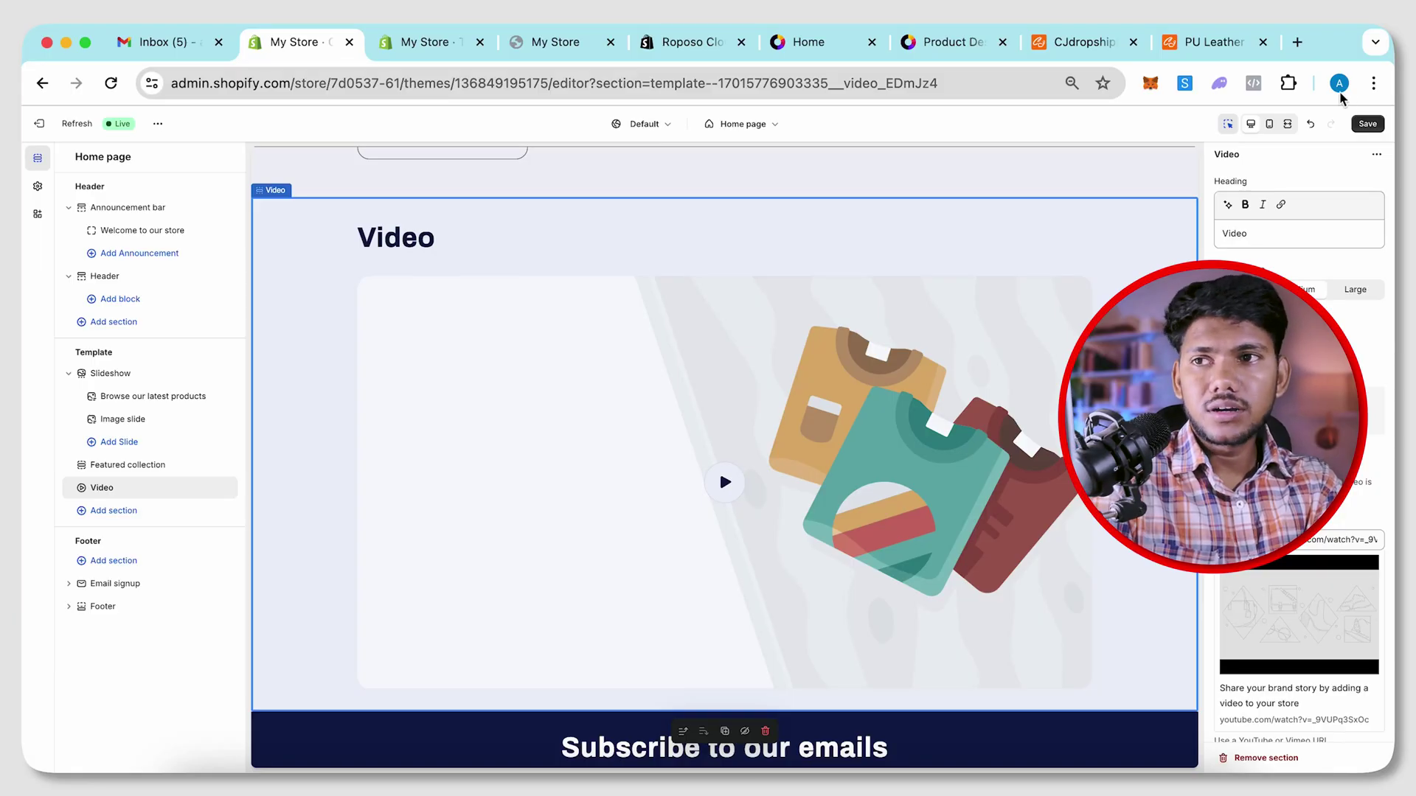
# Open the checkout and new customer accounts page in the editor, look through the checkout form and preview it in mobile view
pyautogui.scroll(10, 837, 238)
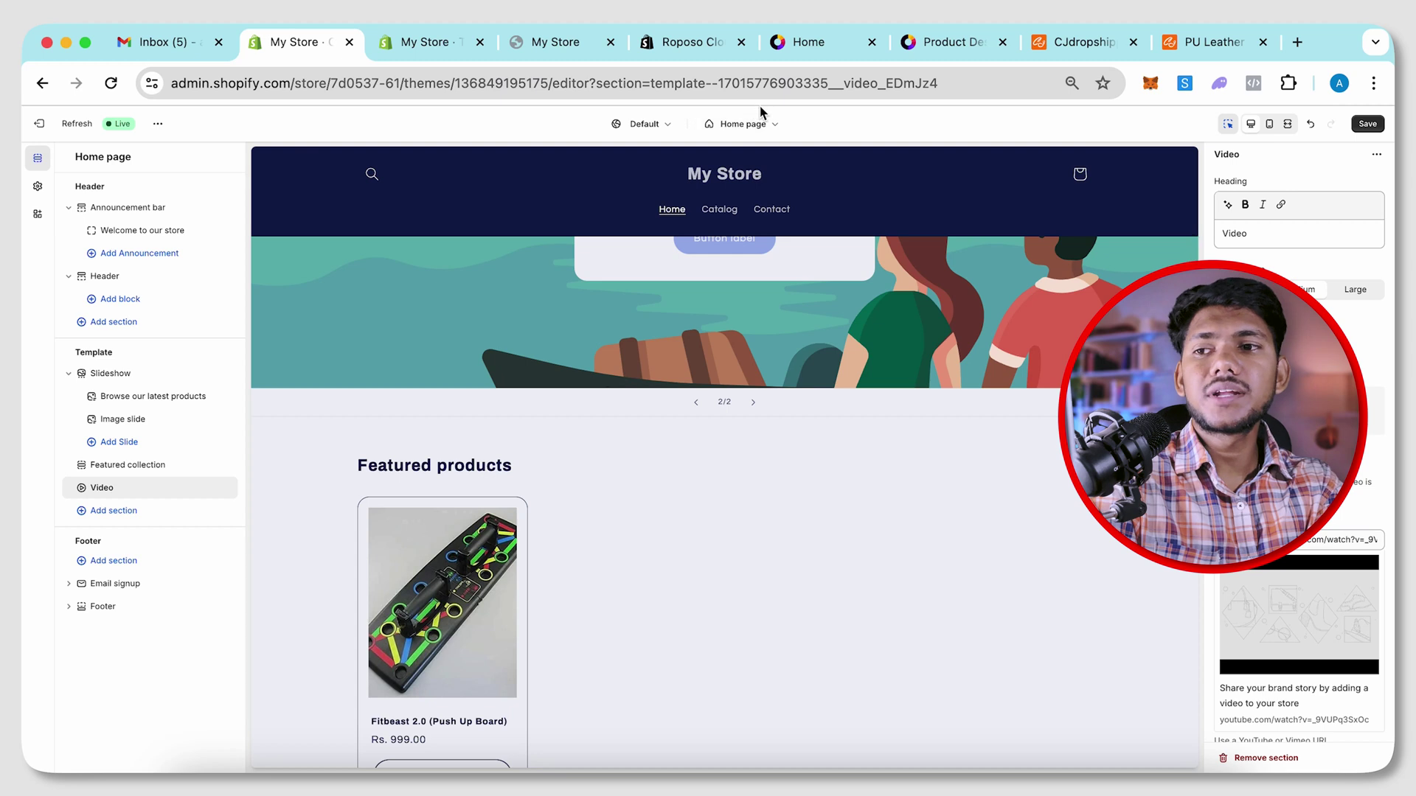
pyautogui.click(757, 124)
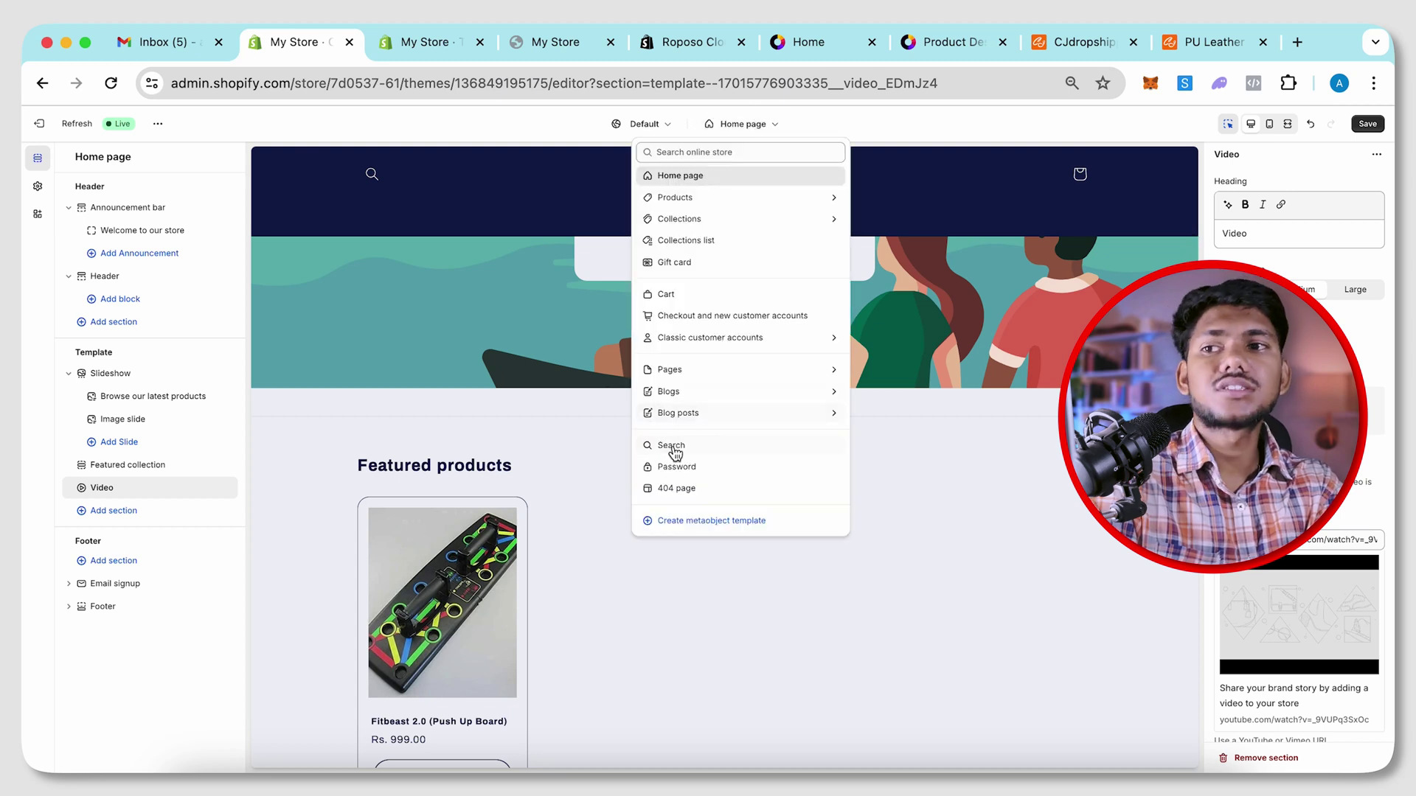
pyautogui.click(676, 315)
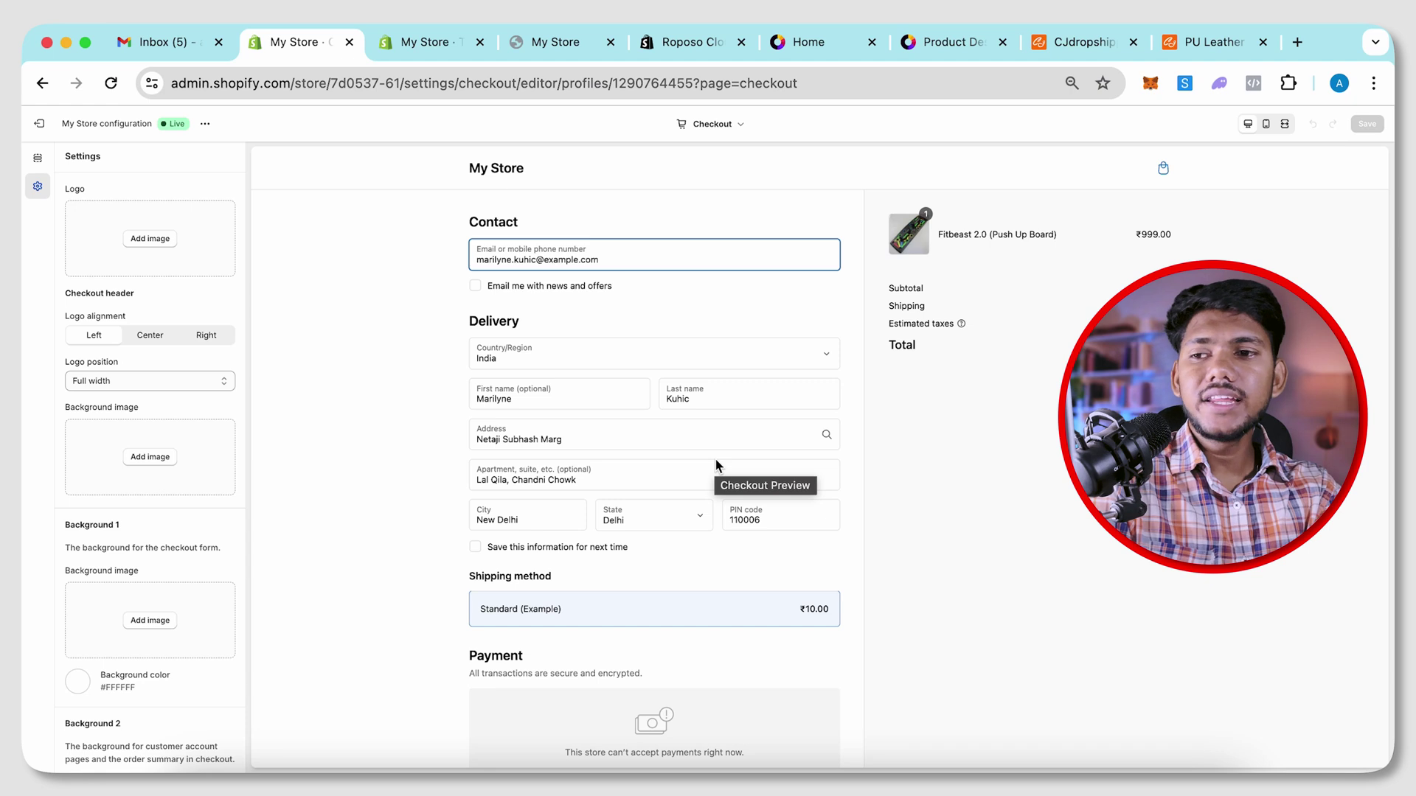
pyautogui.scroll(-3, 714, 458)
pyautogui.scroll(3, 715, 458)
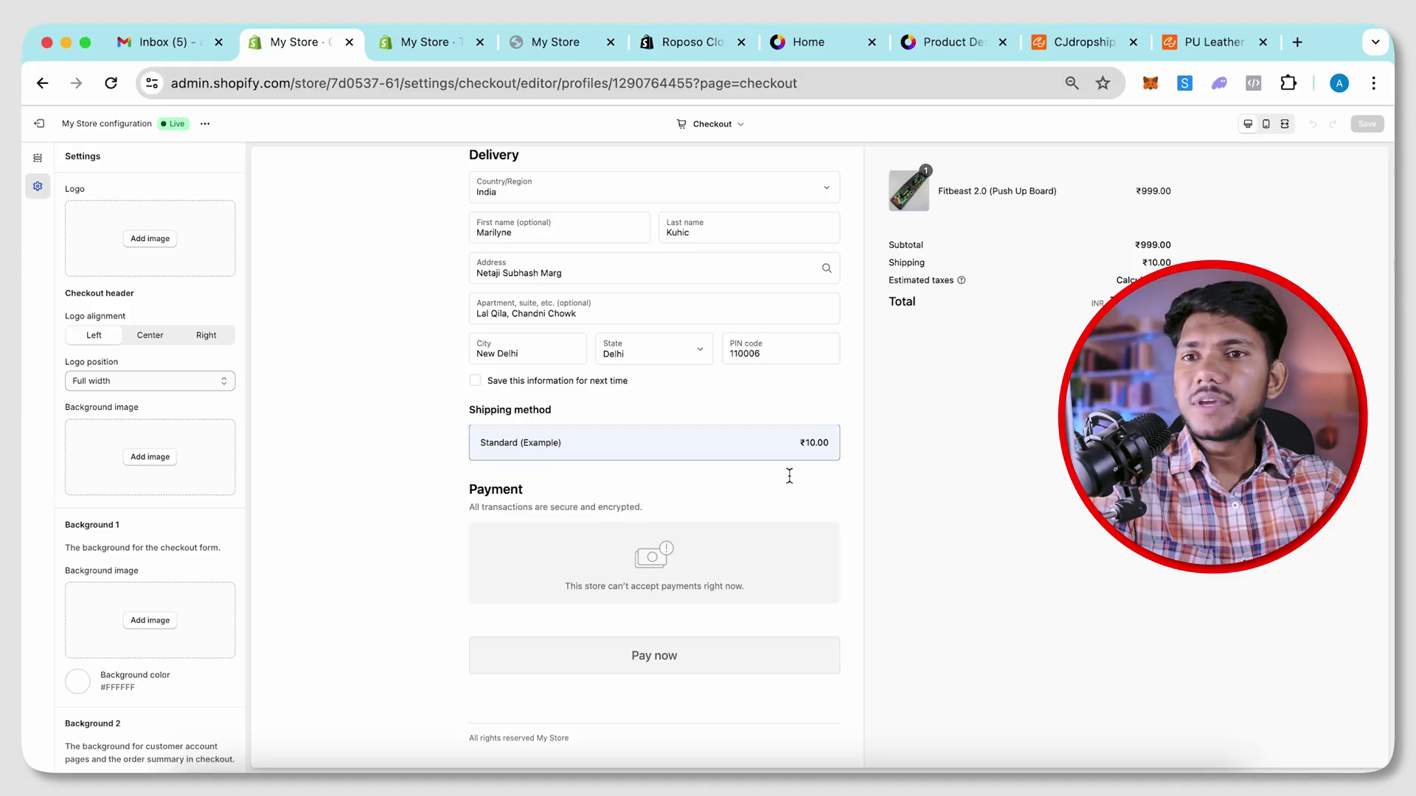
pyautogui.click(1265, 124)
pyautogui.scroll(-5, 738, 431)
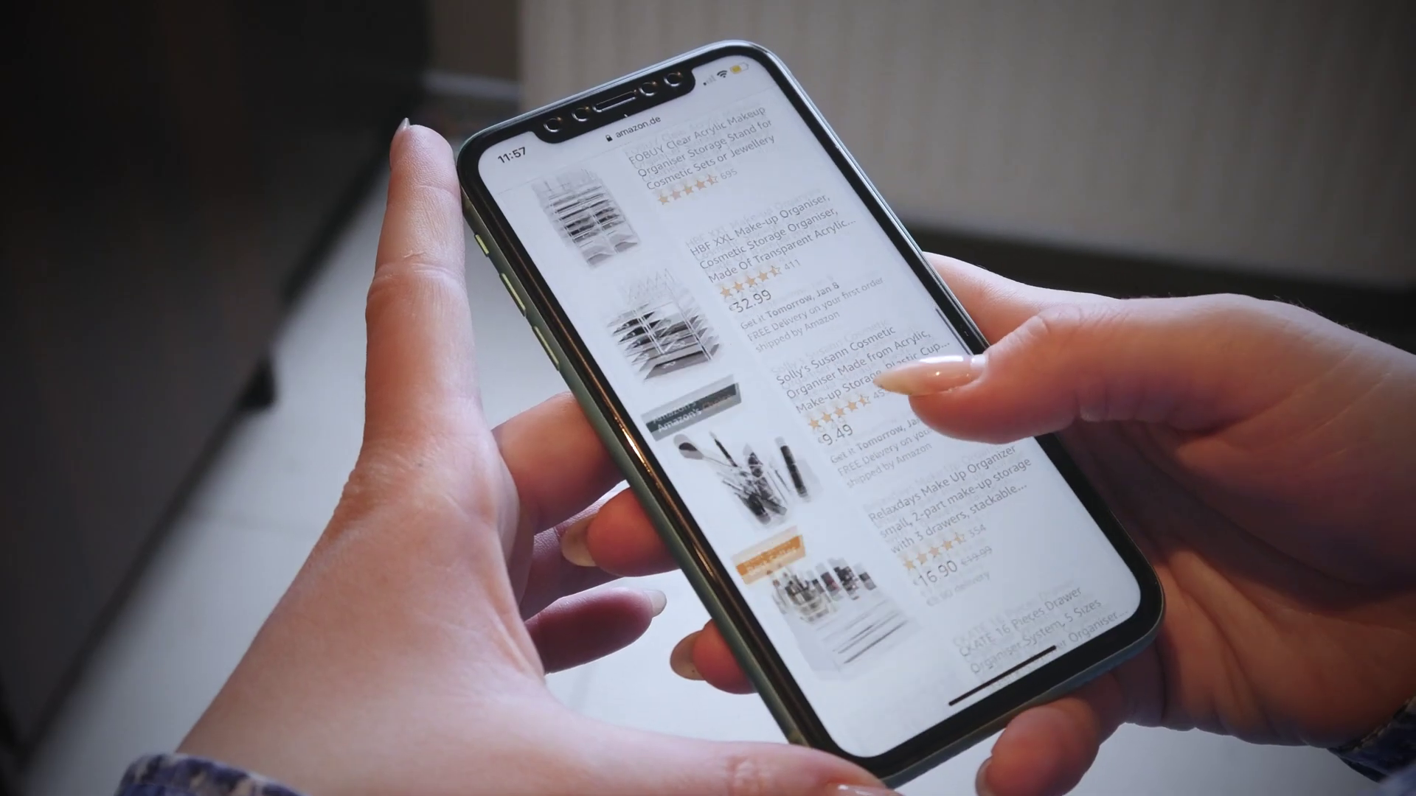